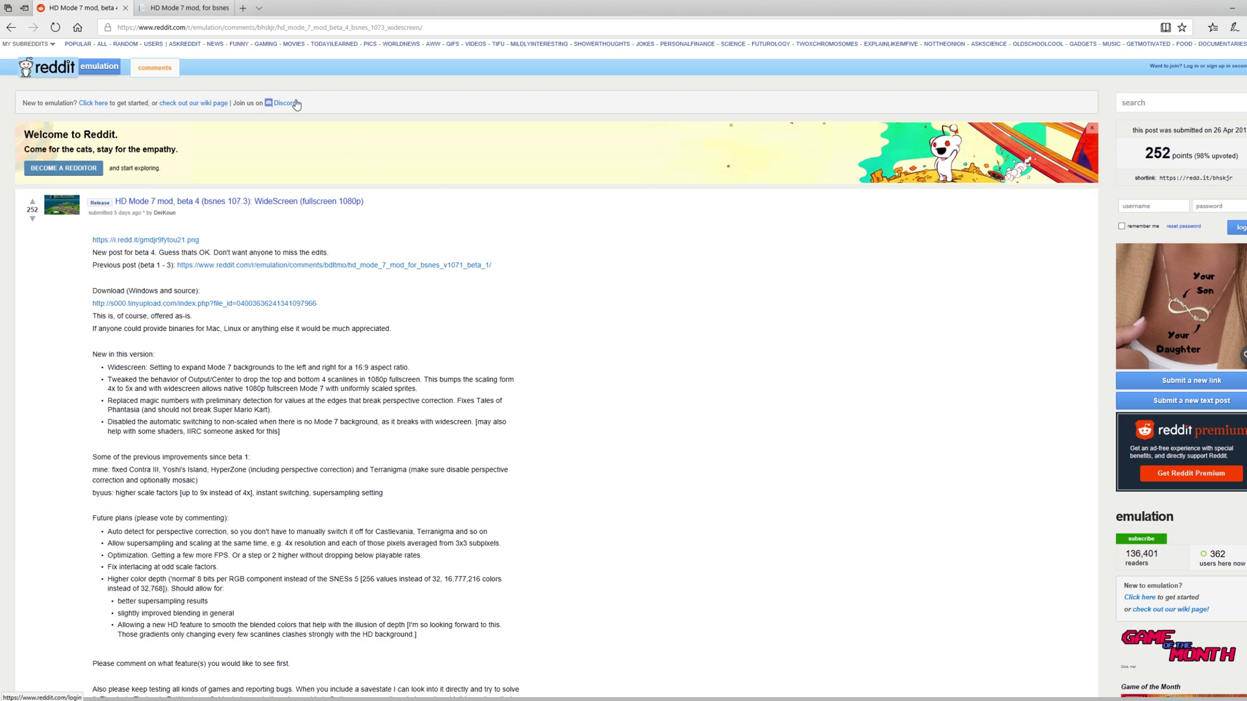
# Compare the classic and HD screenshots of Super Mario Kart, Pilotwings and F-Zero, and return to the Reddit beta 4 post
pyautogui.hotkey('ctrl', 'Tab')
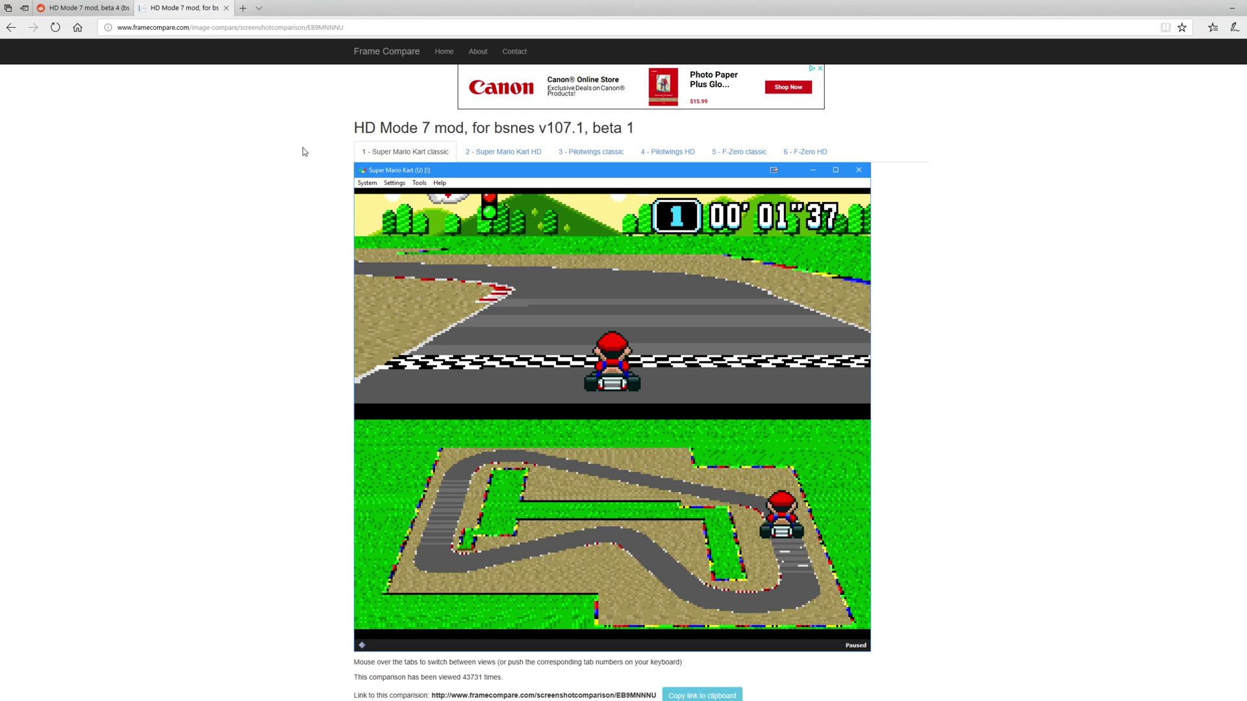
pyautogui.moveTo(501, 155)
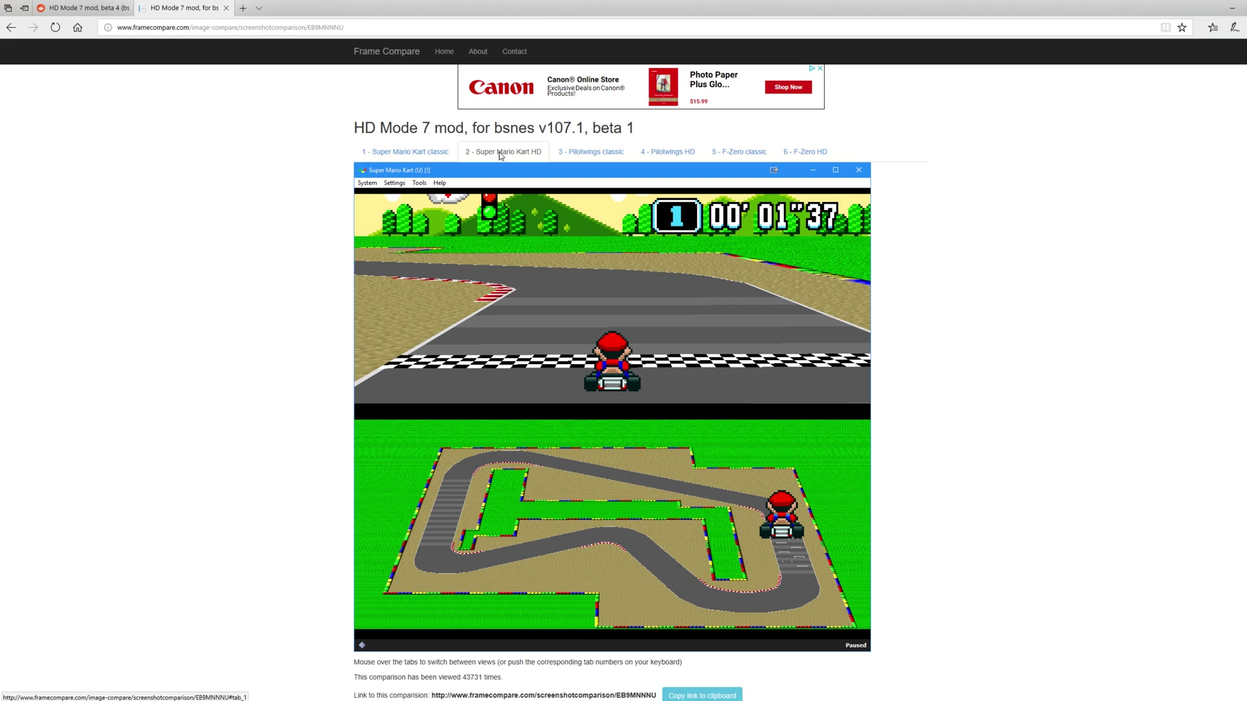
pyautogui.moveTo(432, 153)
pyautogui.moveTo(604, 158)
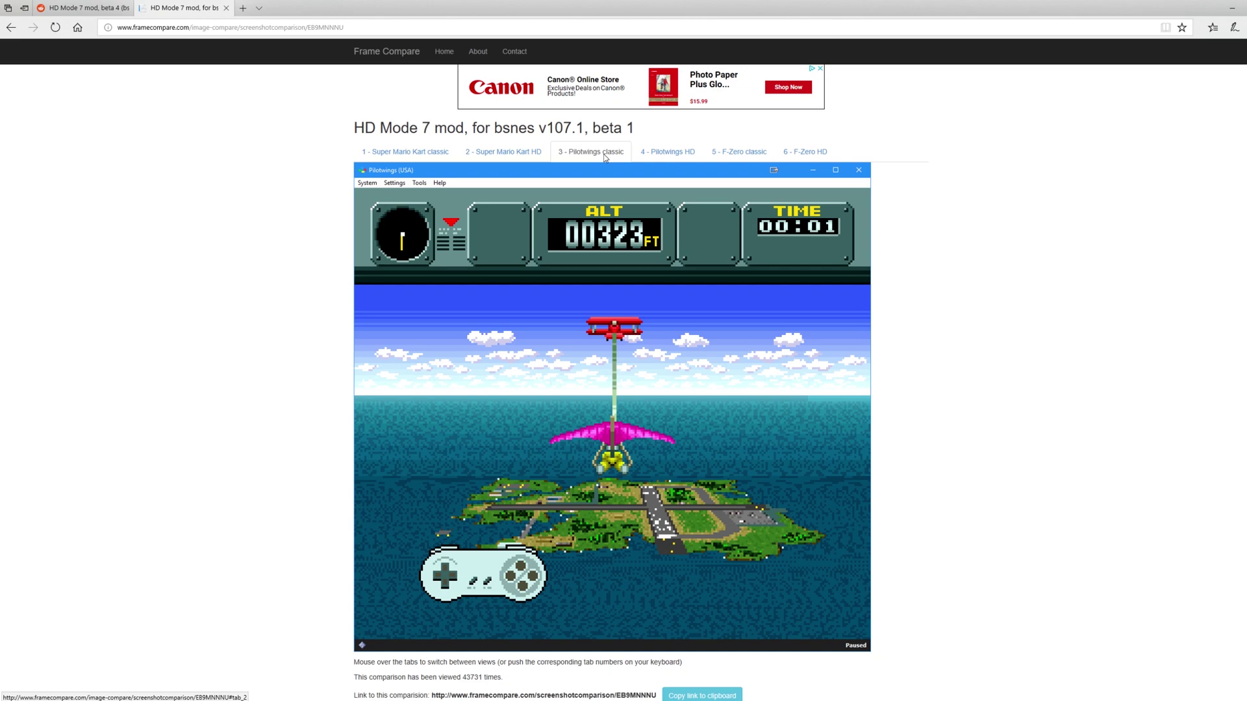
pyautogui.moveTo(645, 154)
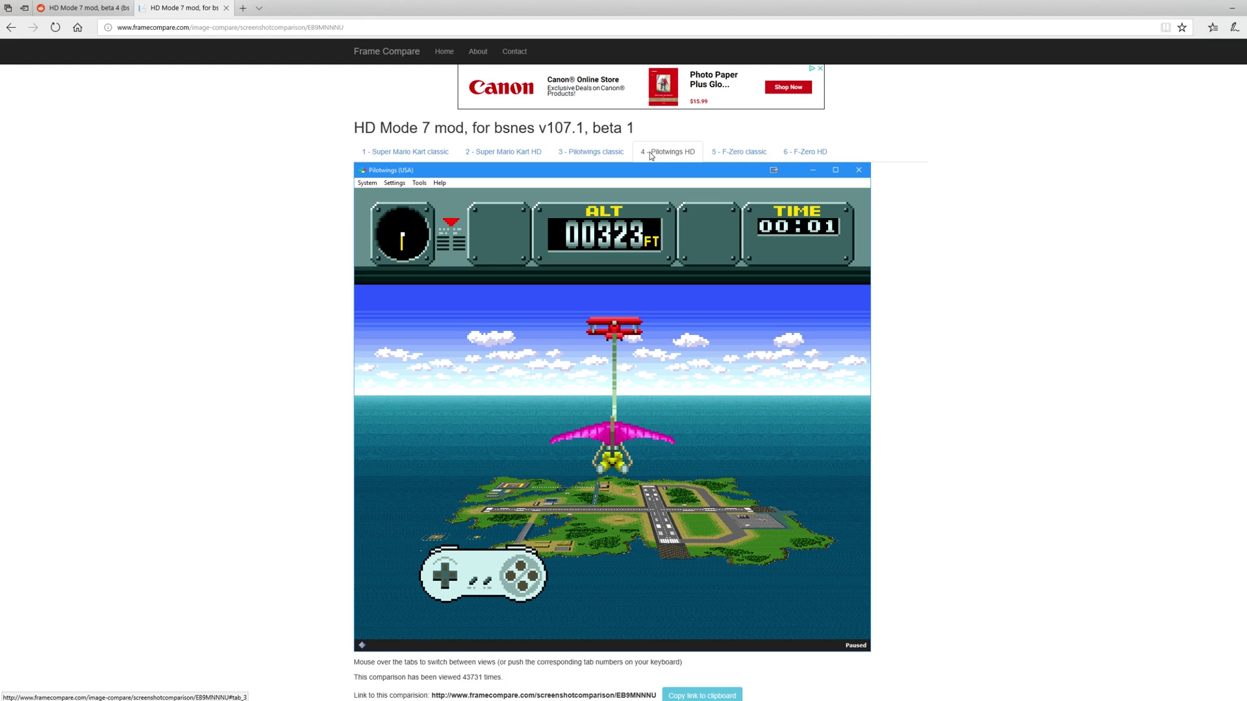
pyautogui.moveTo(760, 159)
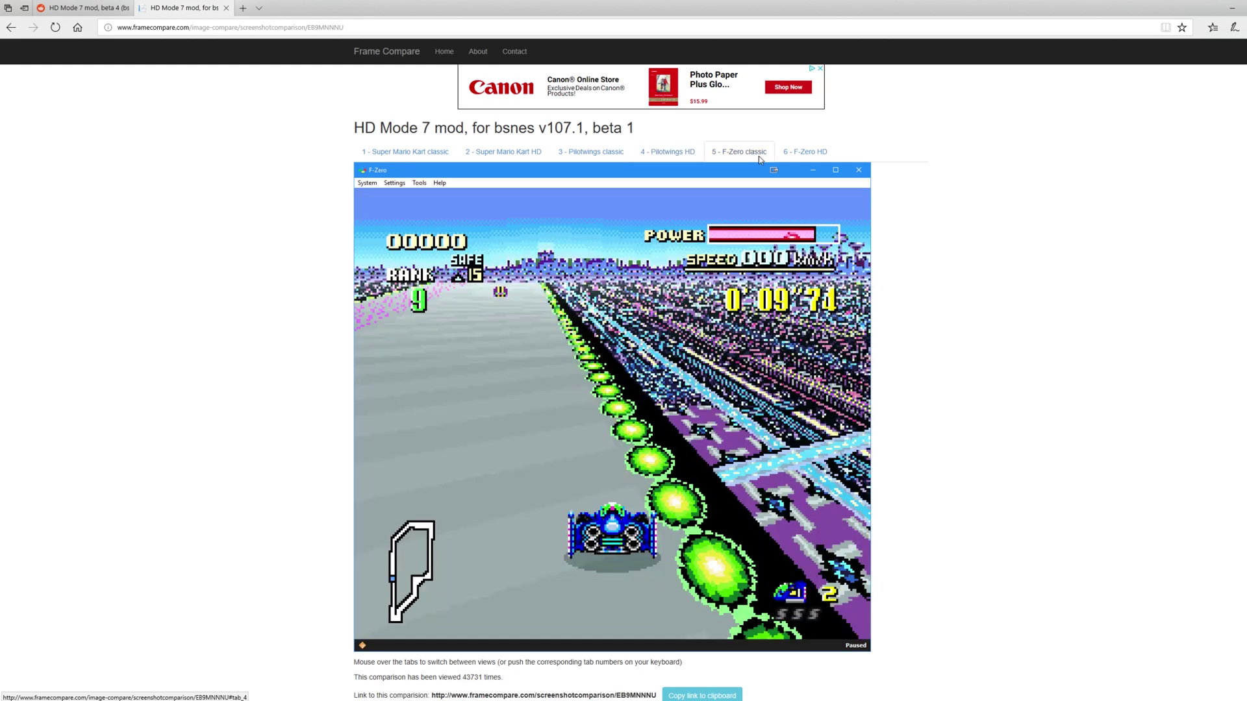
pyautogui.moveTo(820, 154)
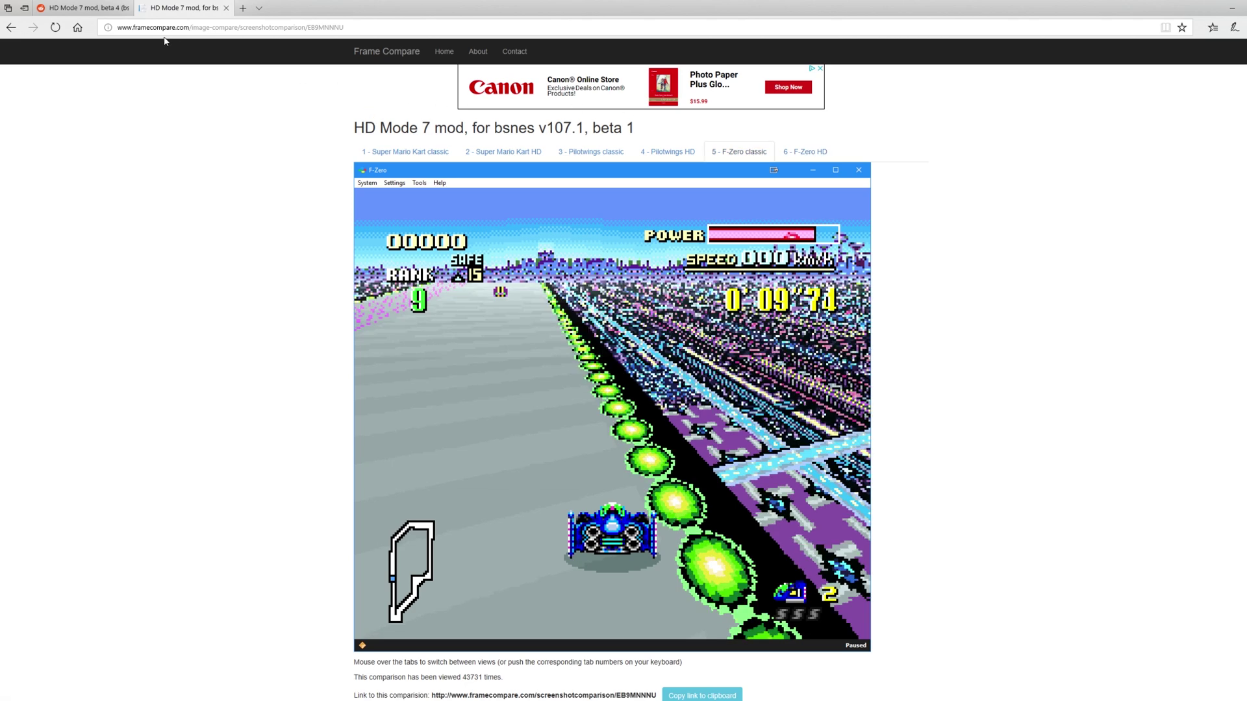
pyautogui.click(85, 8)
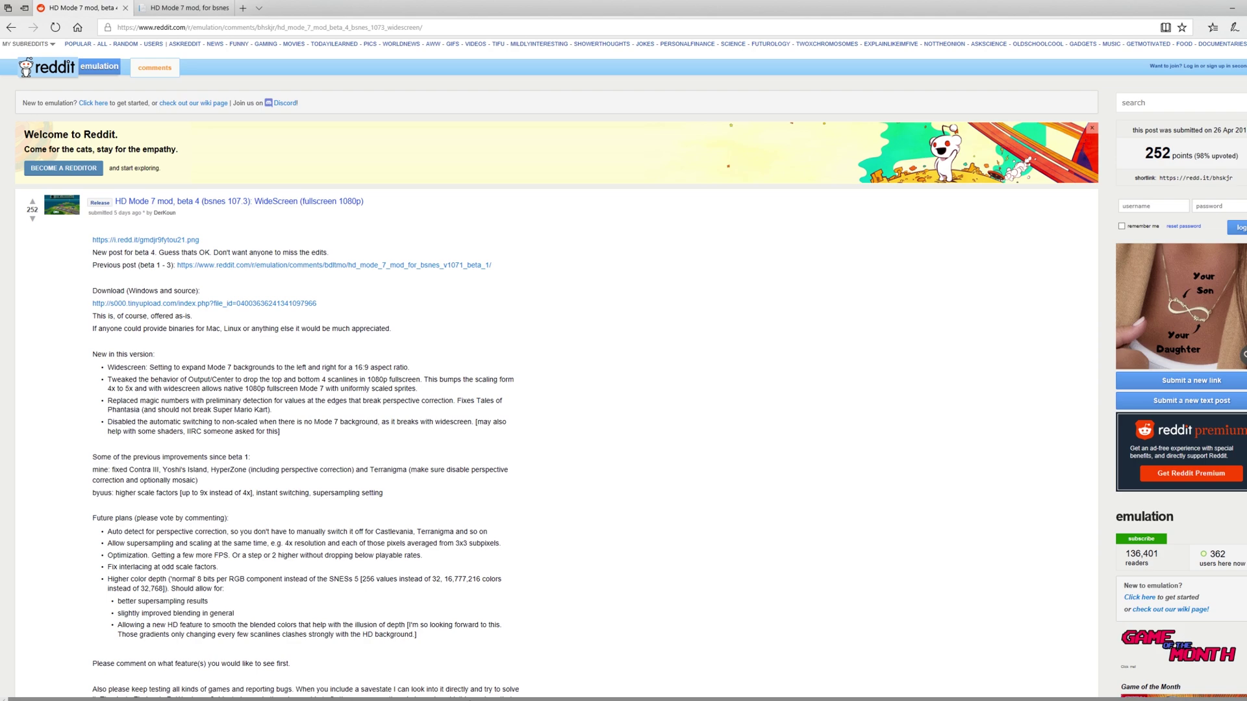
# Switch to File Explorer and launch bsnes_hm7_b4.exe from the bsnes_hm7_b4_src folder
pyautogui.hotkey('alt', 'Tab')
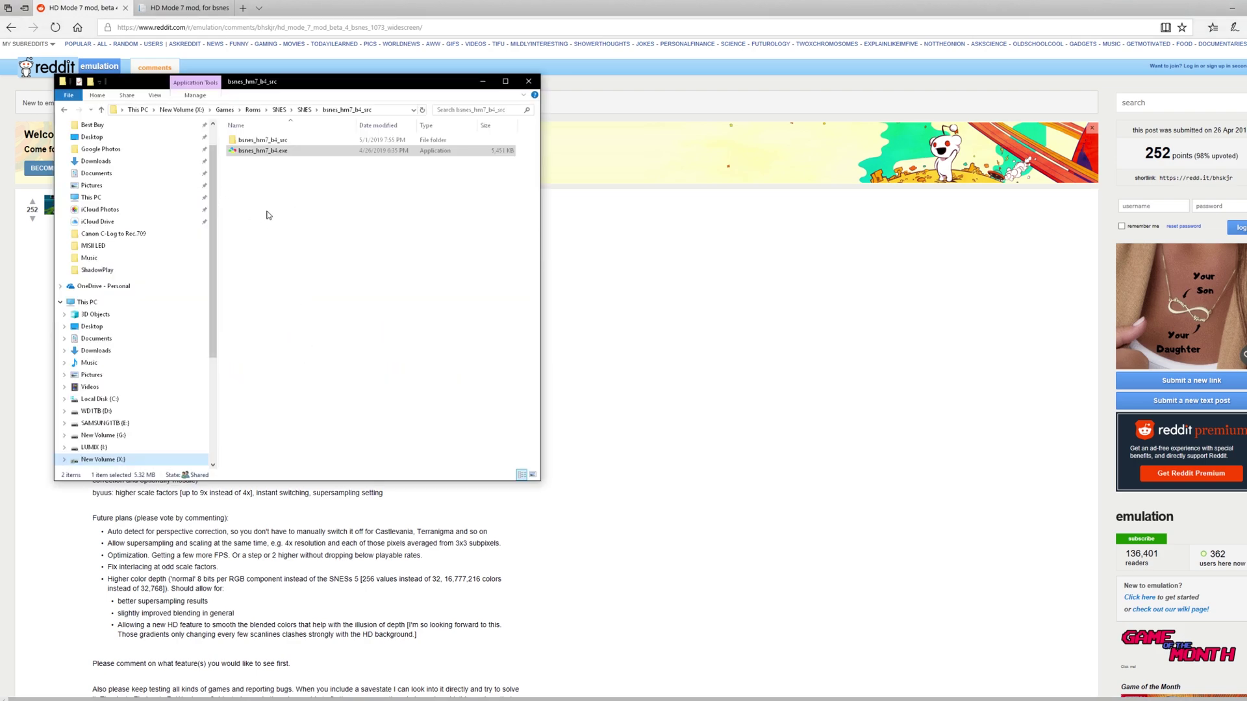
pyautogui.click(282, 199)
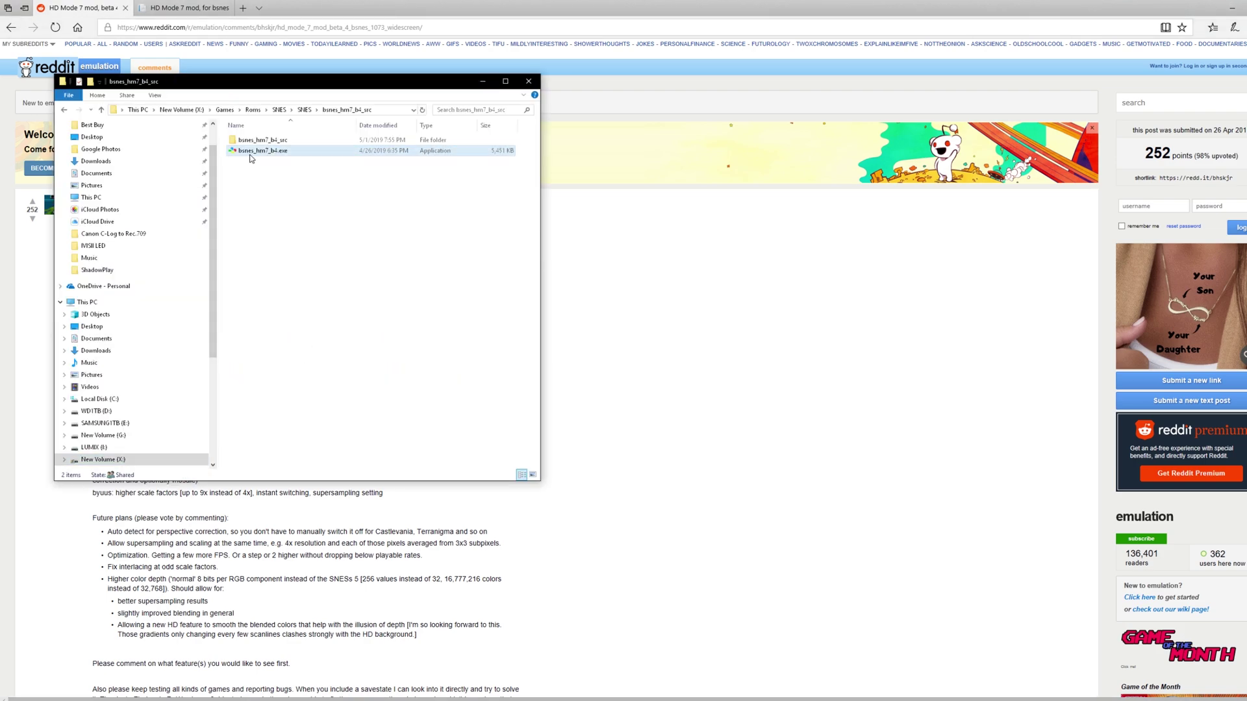
pyautogui.moveTo(325, 89); pyautogui.dragTo(382, 169)
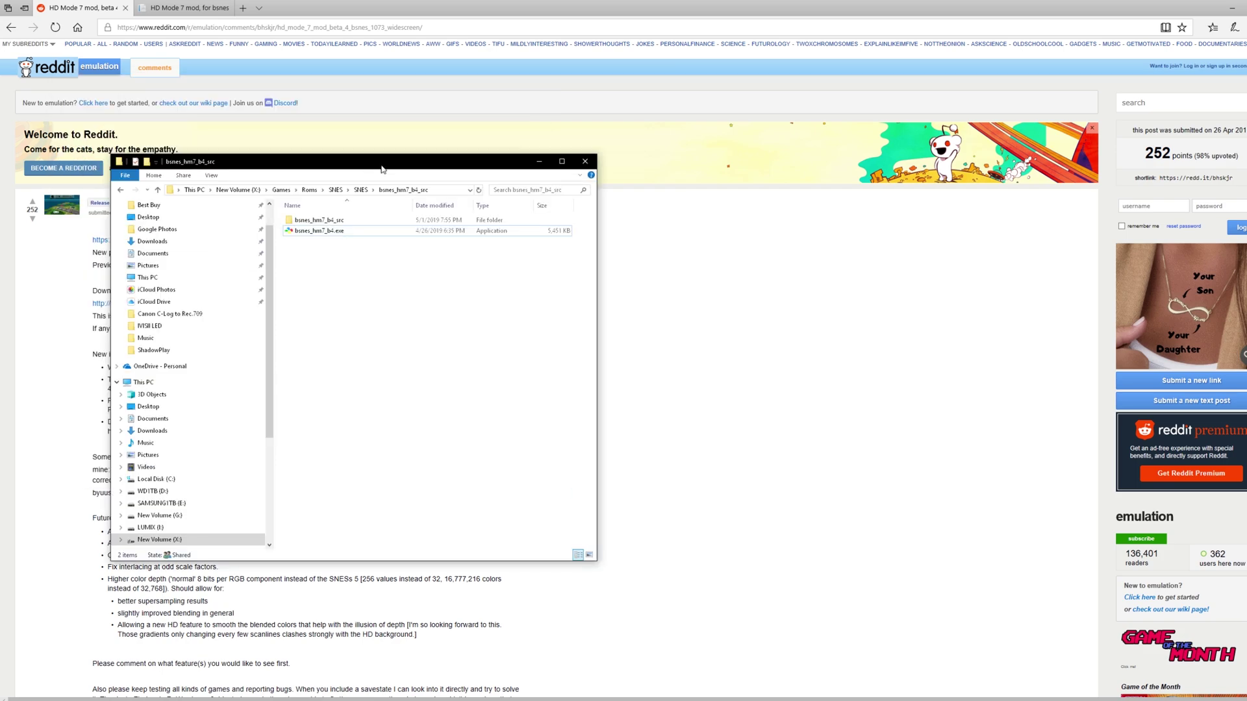
pyautogui.click(325, 235)
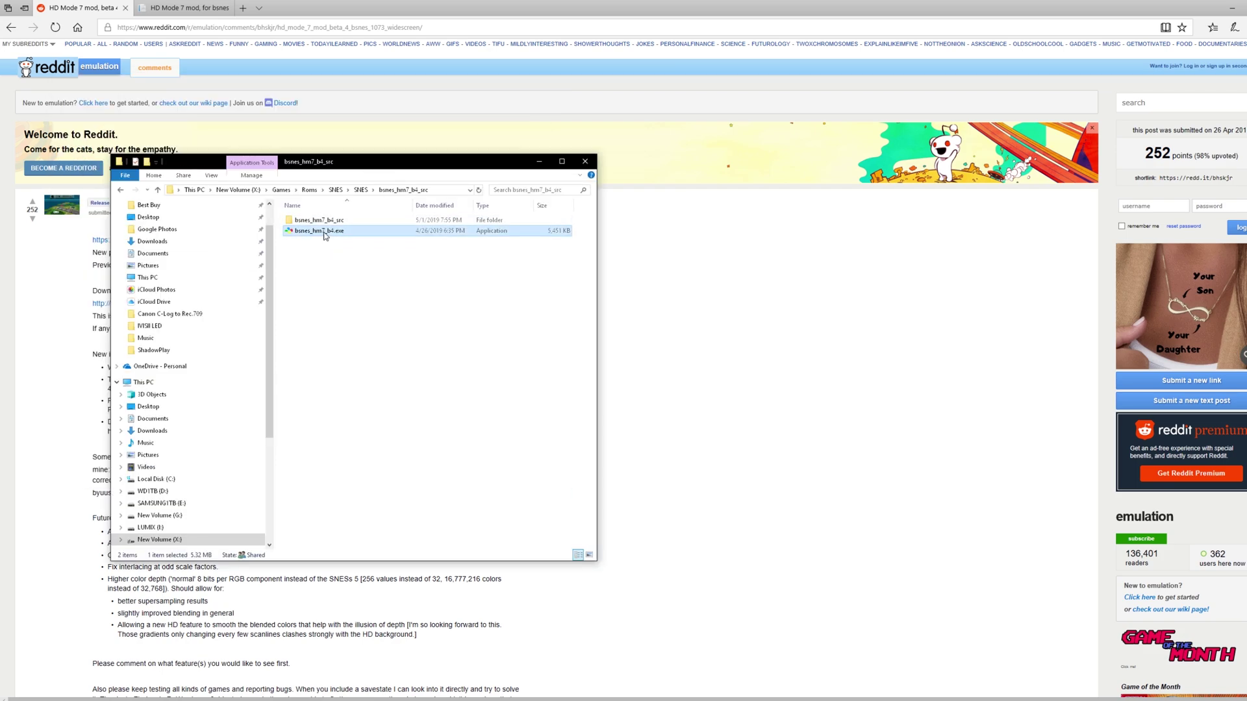
pyautogui.doubleClick(325, 235)
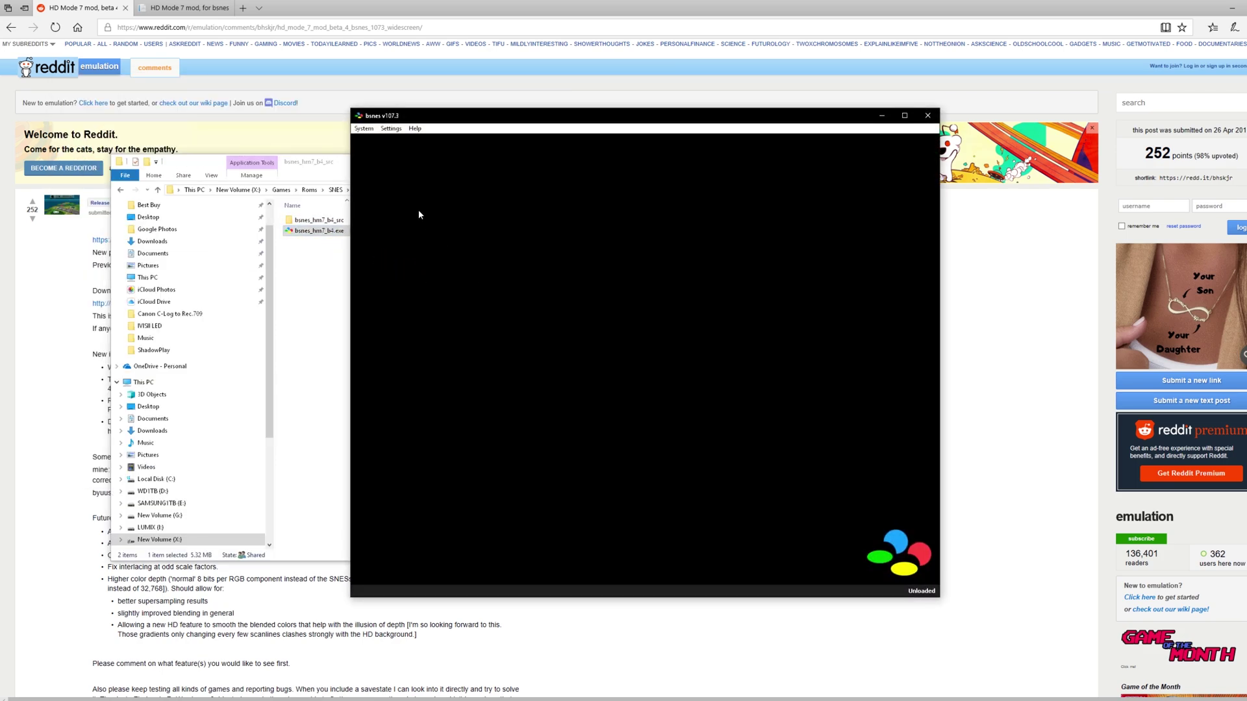
# Load F-ZERO (U) from the recently played games
pyautogui.click(365, 128)
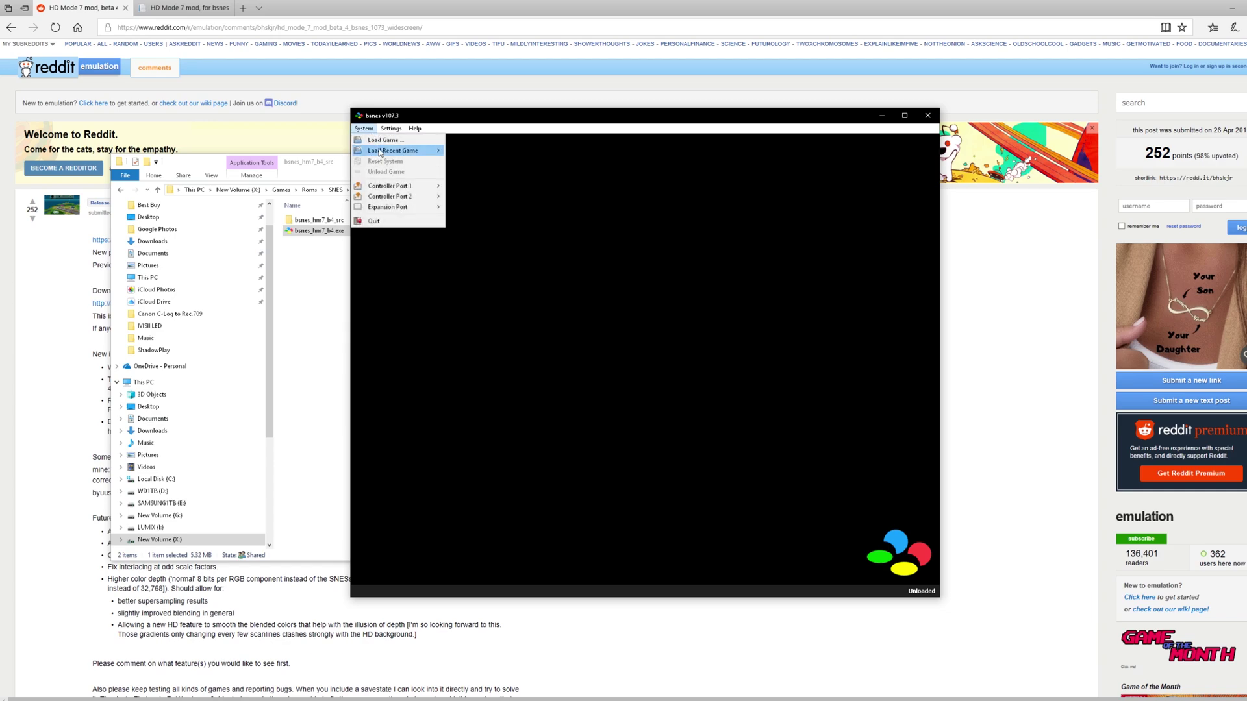
pyautogui.moveTo(381, 152)
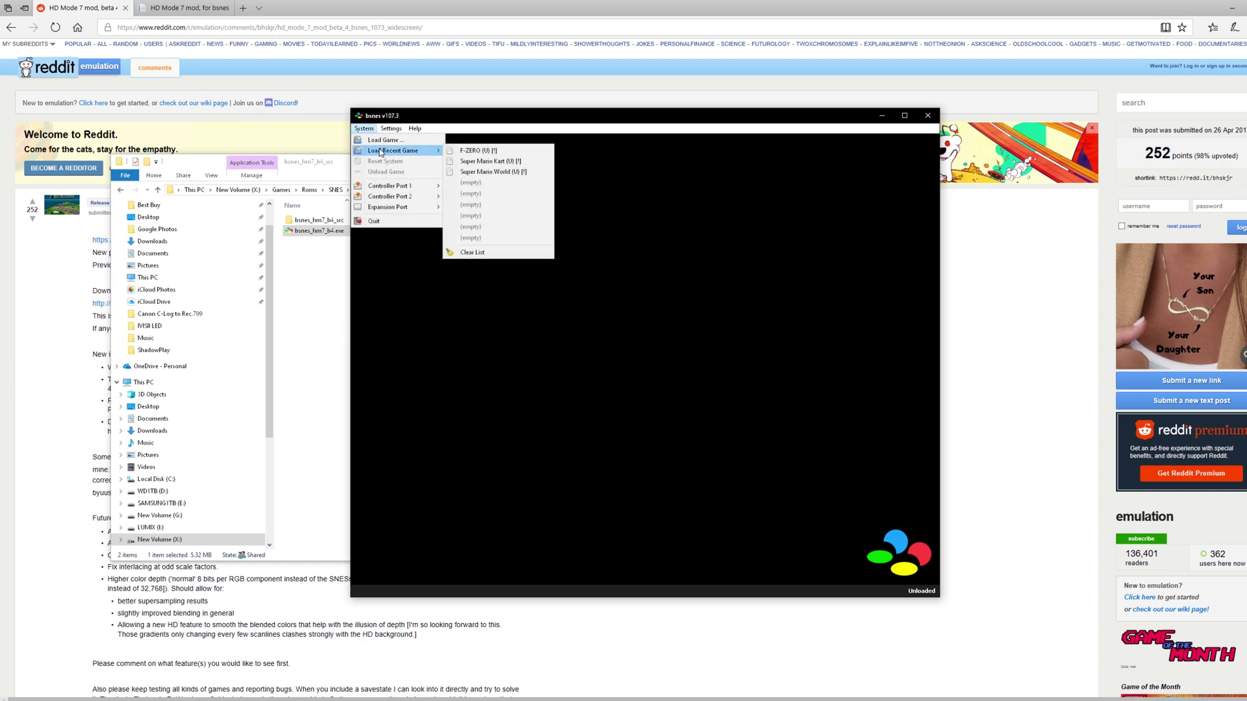
pyautogui.click(480, 151)
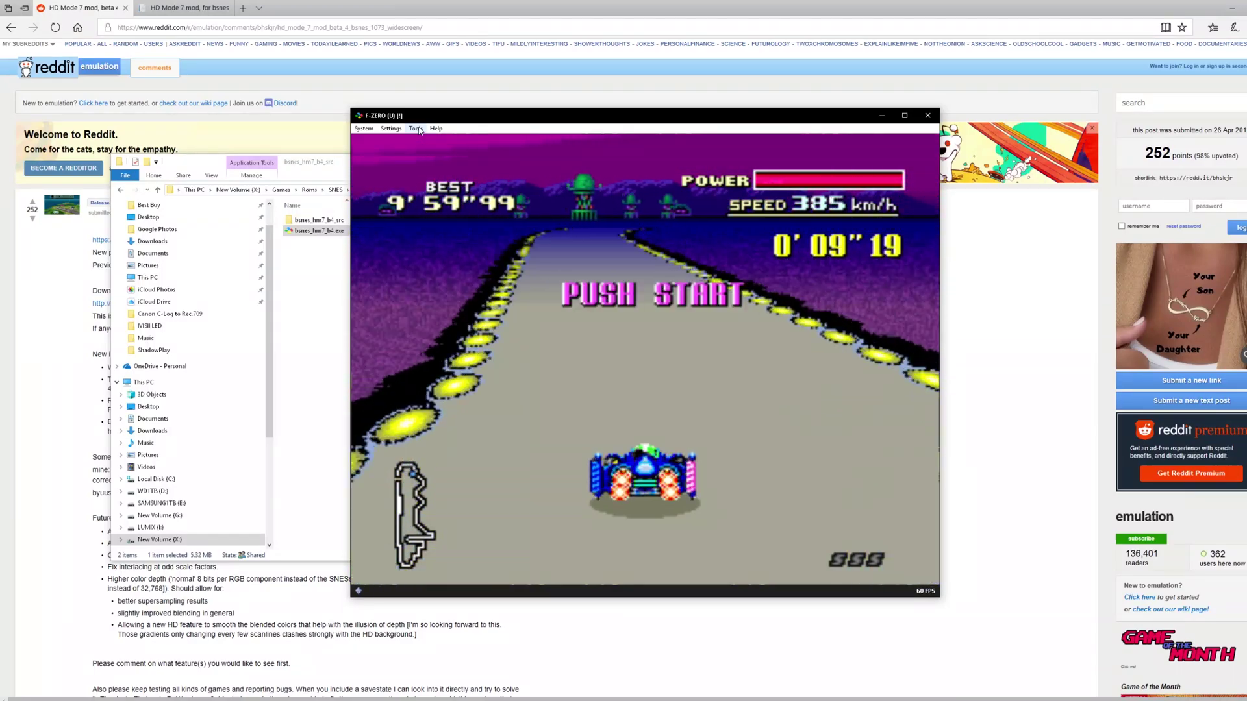
# Set the HD Mode 7 scale to 960p in the emulator settings, keeping the settings window beside the game
pyautogui.click(420, 130)
pyautogui.moveTo(392, 131)
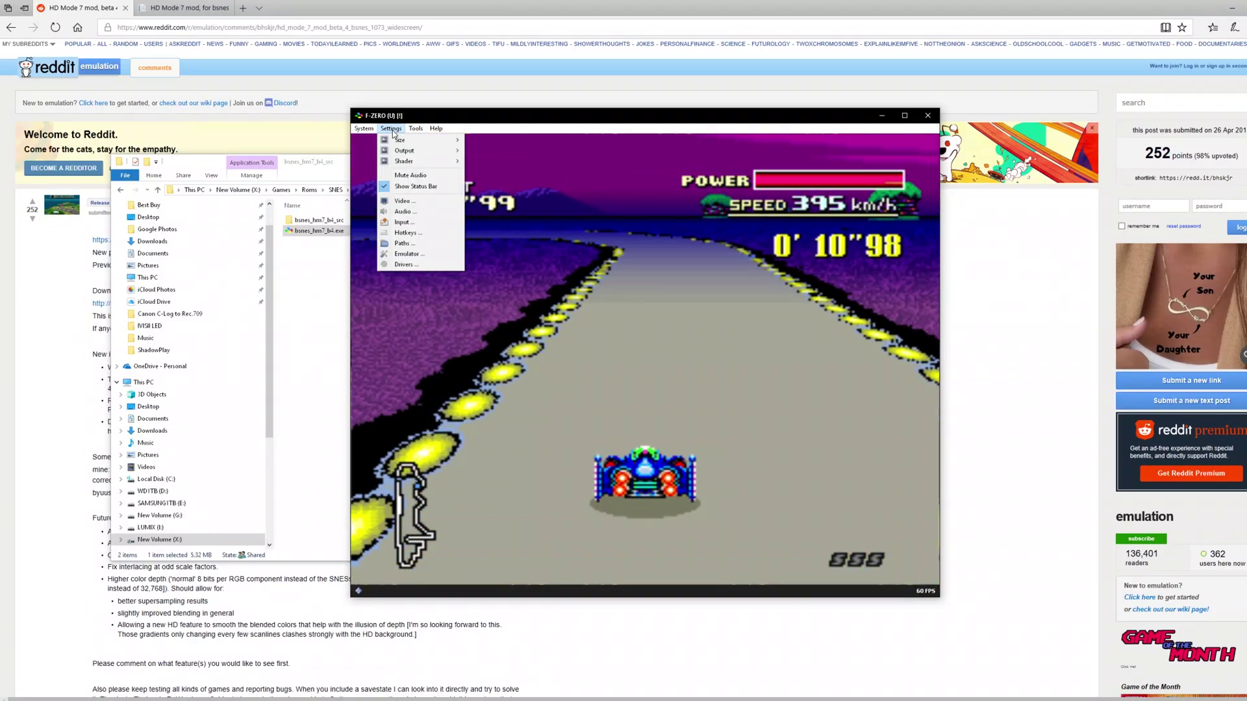
pyautogui.click(394, 253)
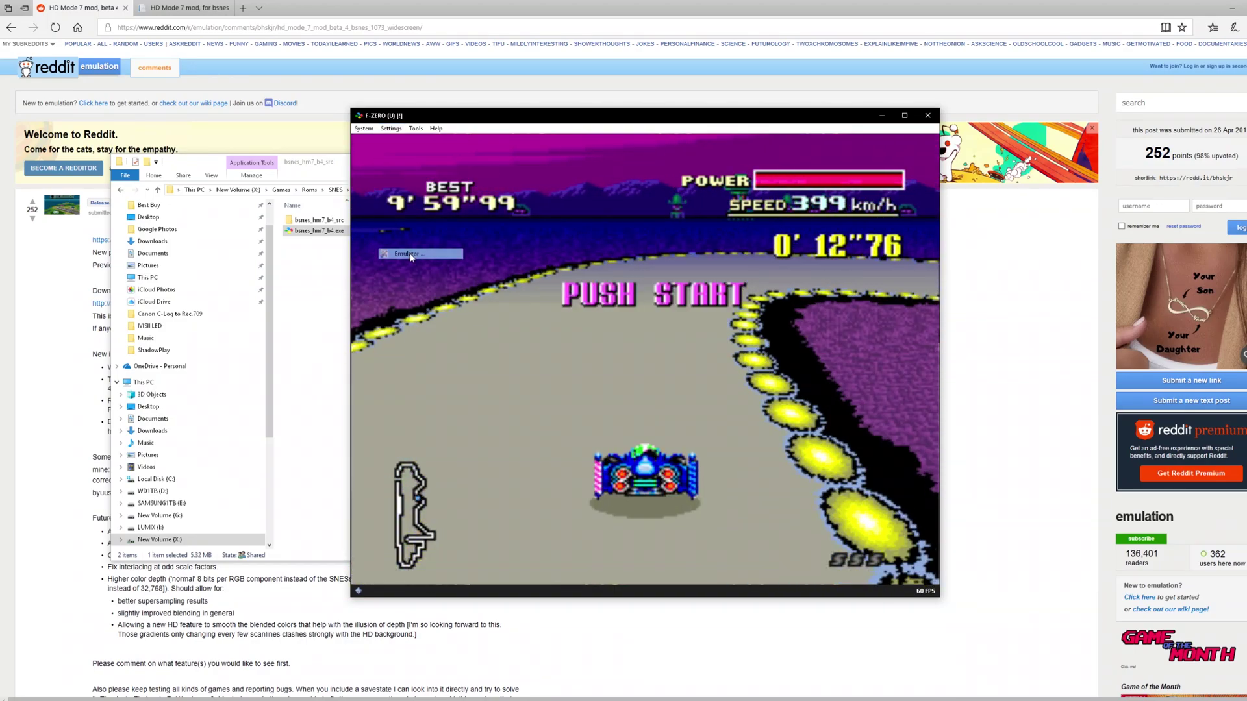
pyautogui.moveTo(205, 485); pyautogui.dragTo(241, 177)
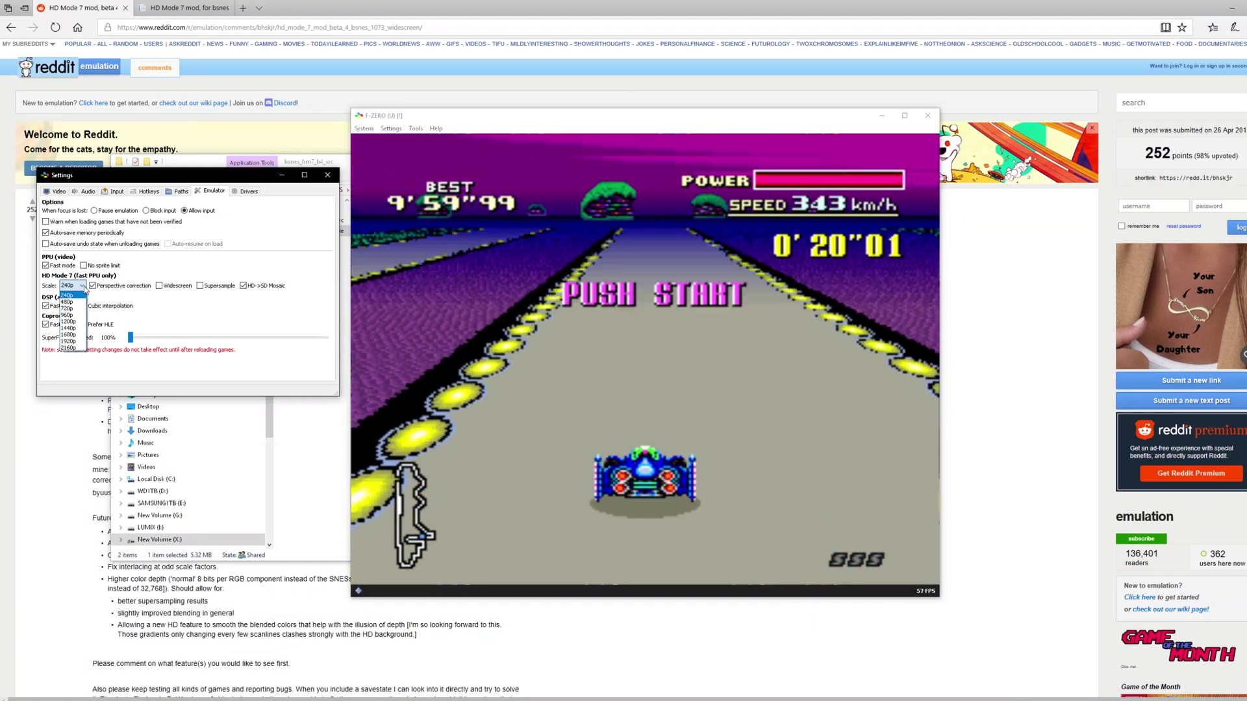
pyautogui.click(74, 316)
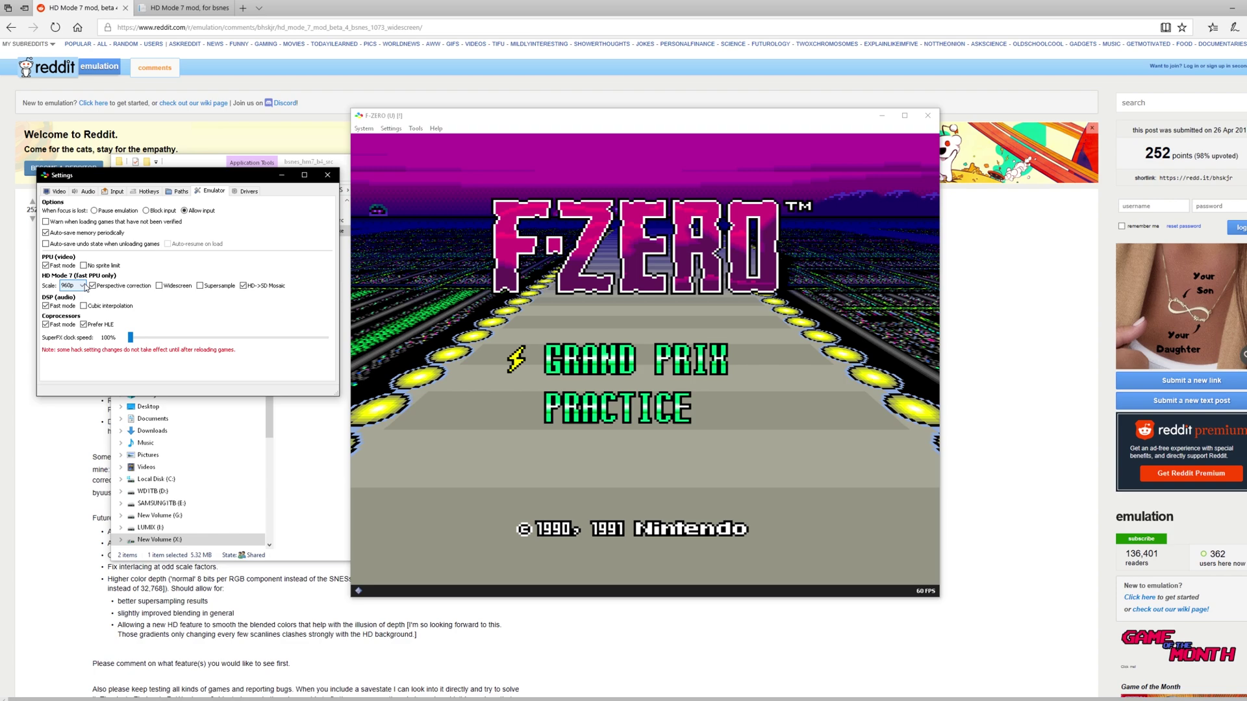
# Load Super Mario Kart (U) from the recently played games
pyautogui.click(364, 128)
pyautogui.moveTo(396, 150)
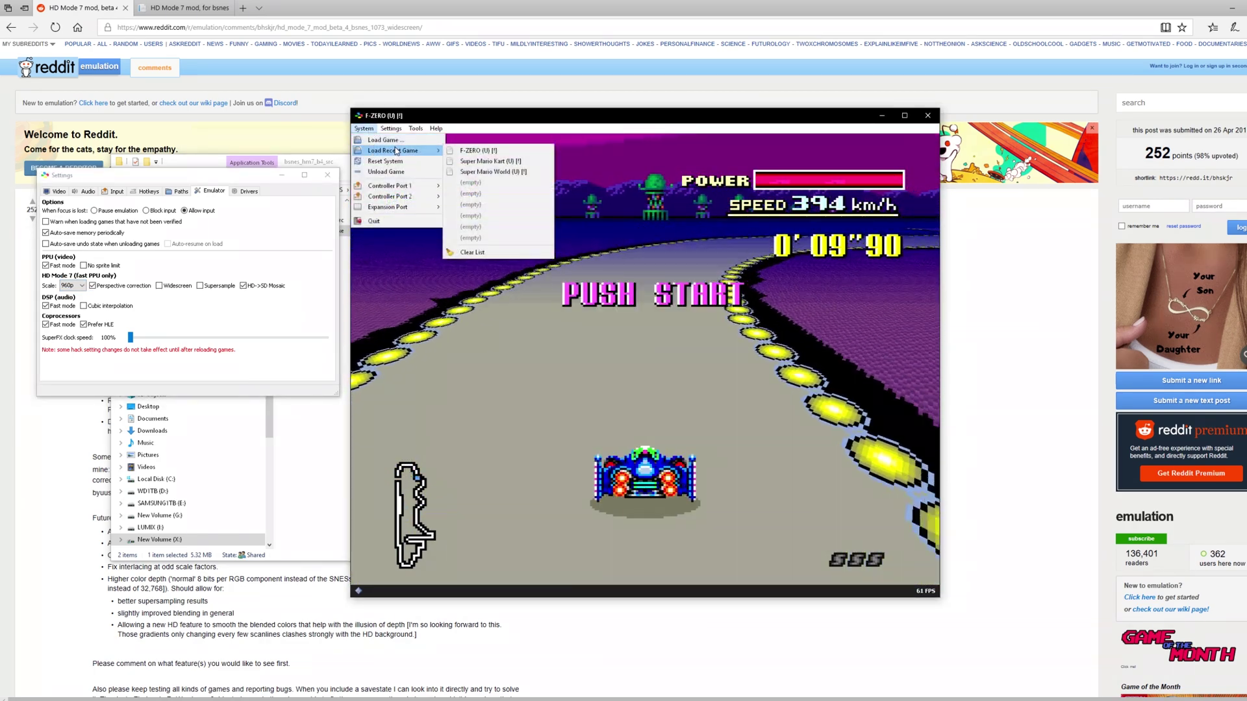
pyautogui.click(475, 162)
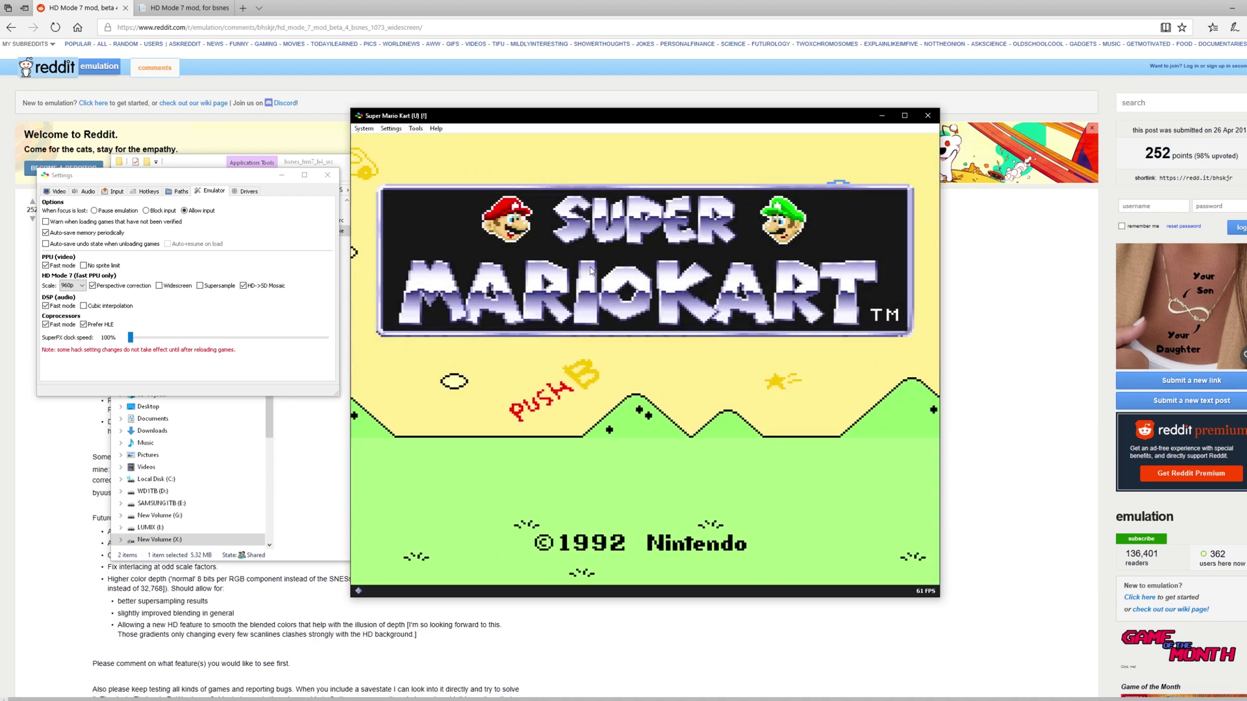
# Switch the HD Mode 7 scale to 240p and back to 960p to compare the title screen
pyautogui.click(73, 286)
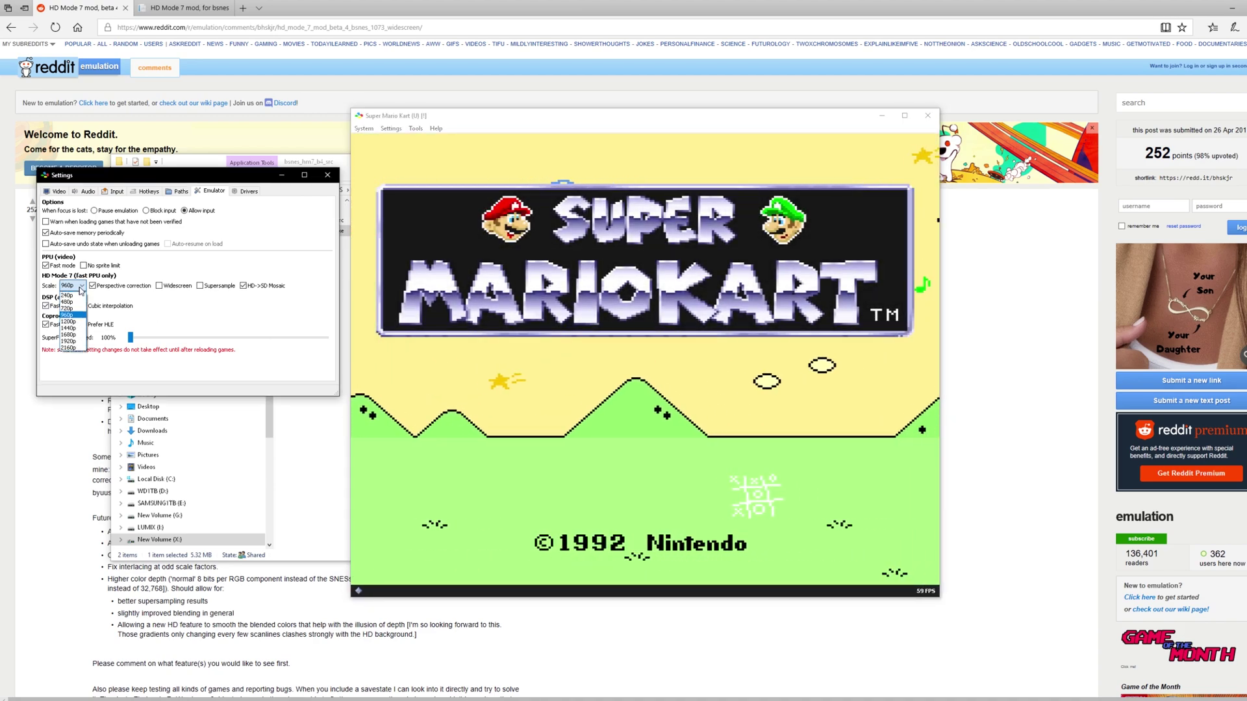
pyautogui.click(75, 296)
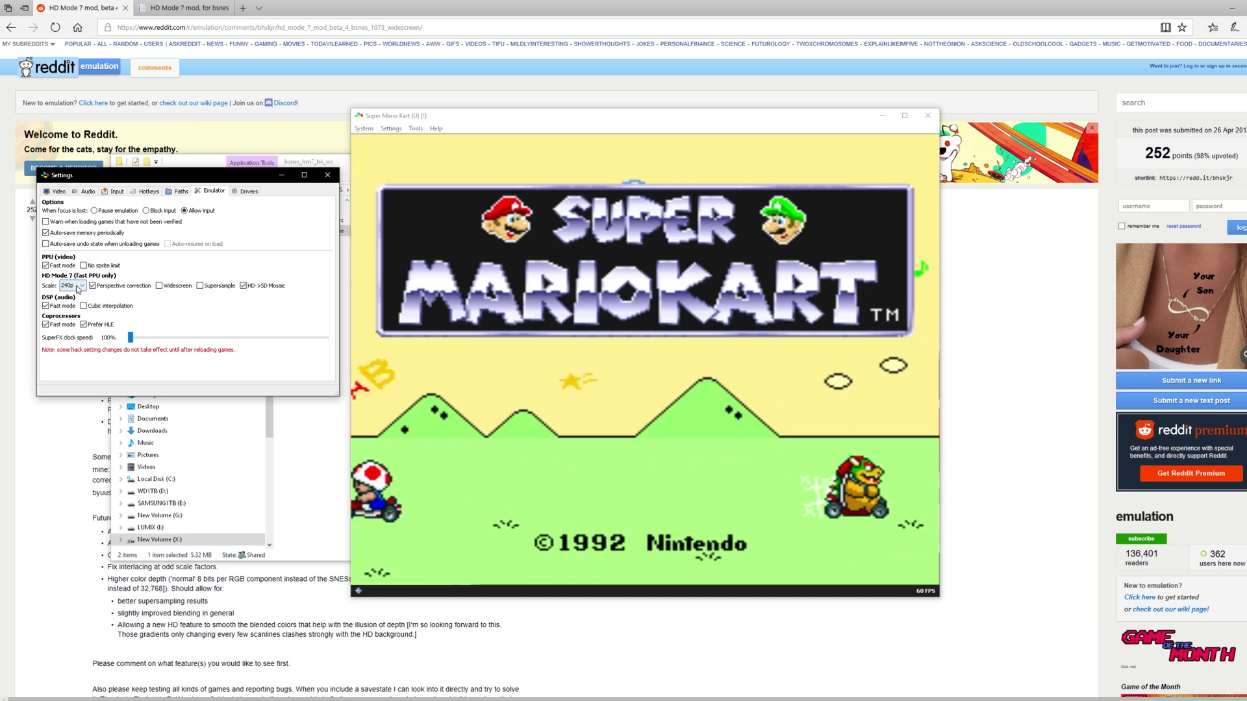
pyautogui.click(72, 286)
pyautogui.click(72, 316)
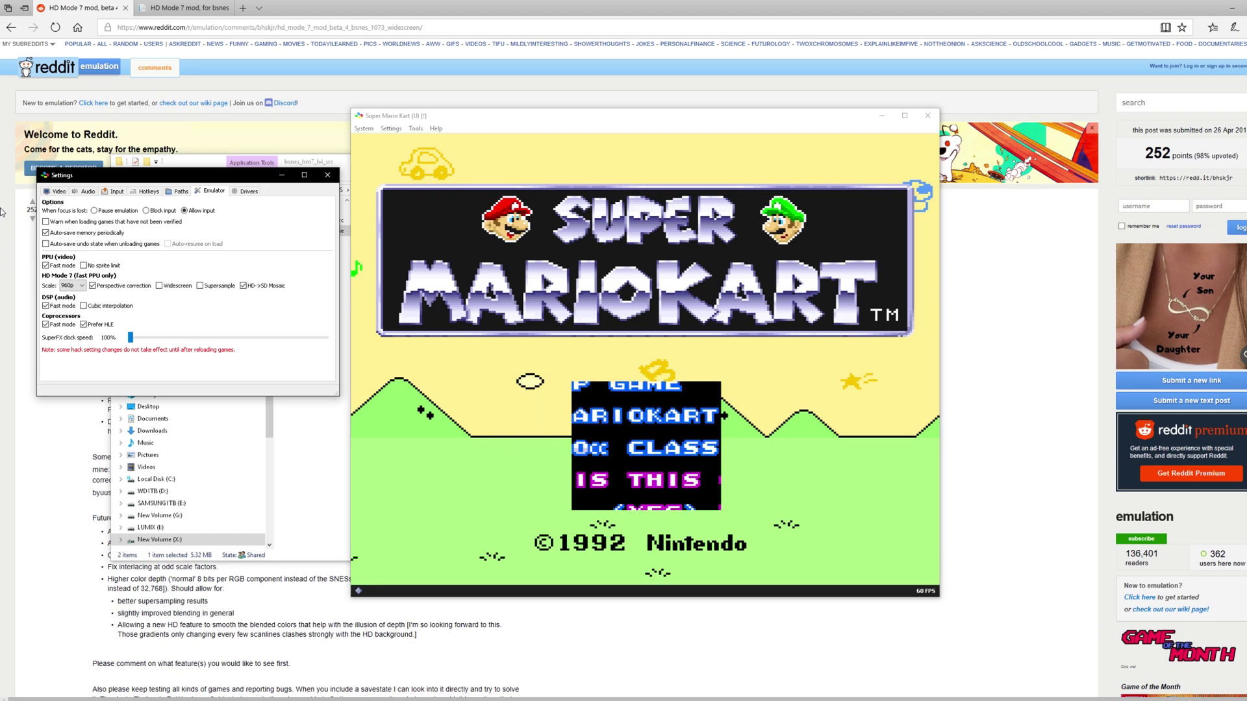
# Start a 50cc Mushroom Cup race in Super Mario Kart with Toad as the driver
pyautogui.press('Return')
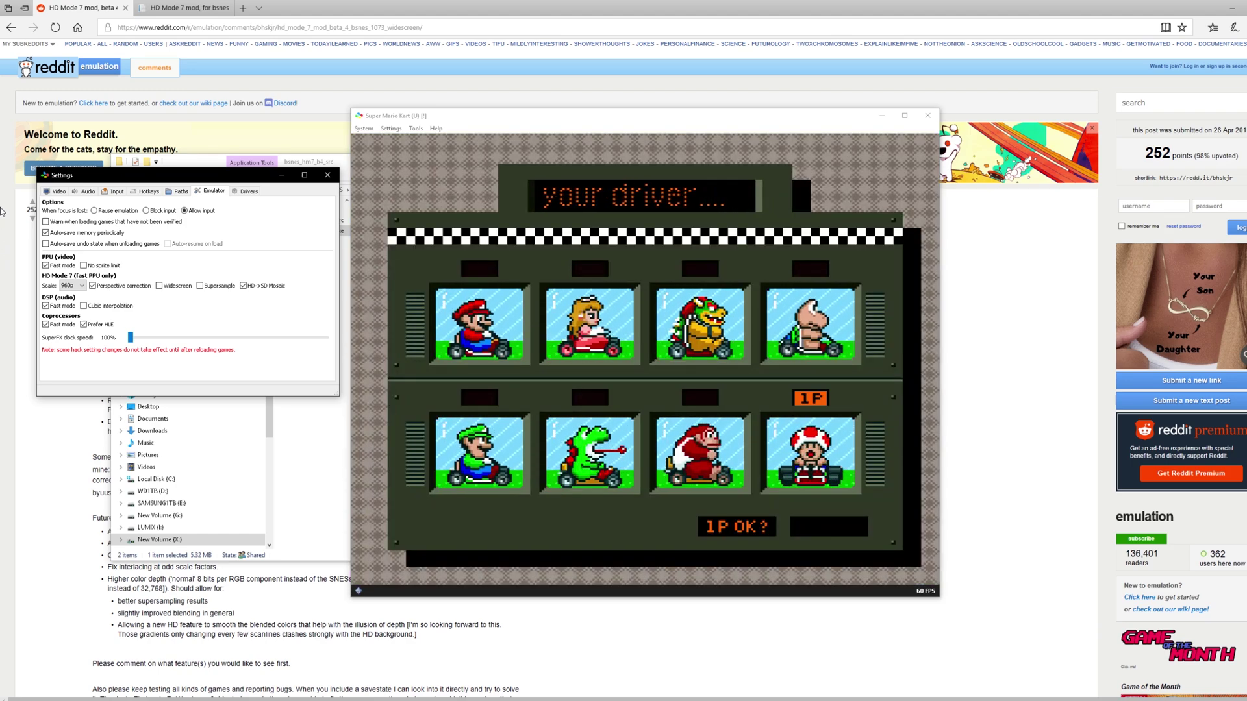
pyautogui.press('Return')
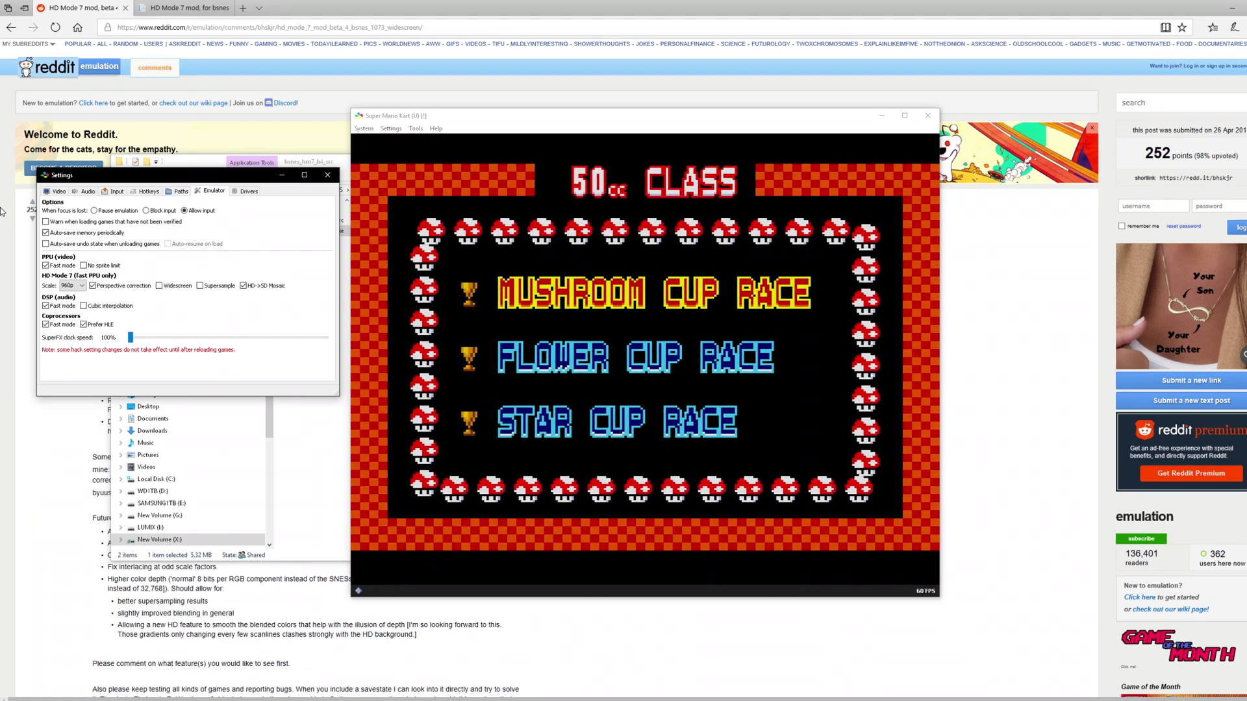
pyautogui.press('Return')
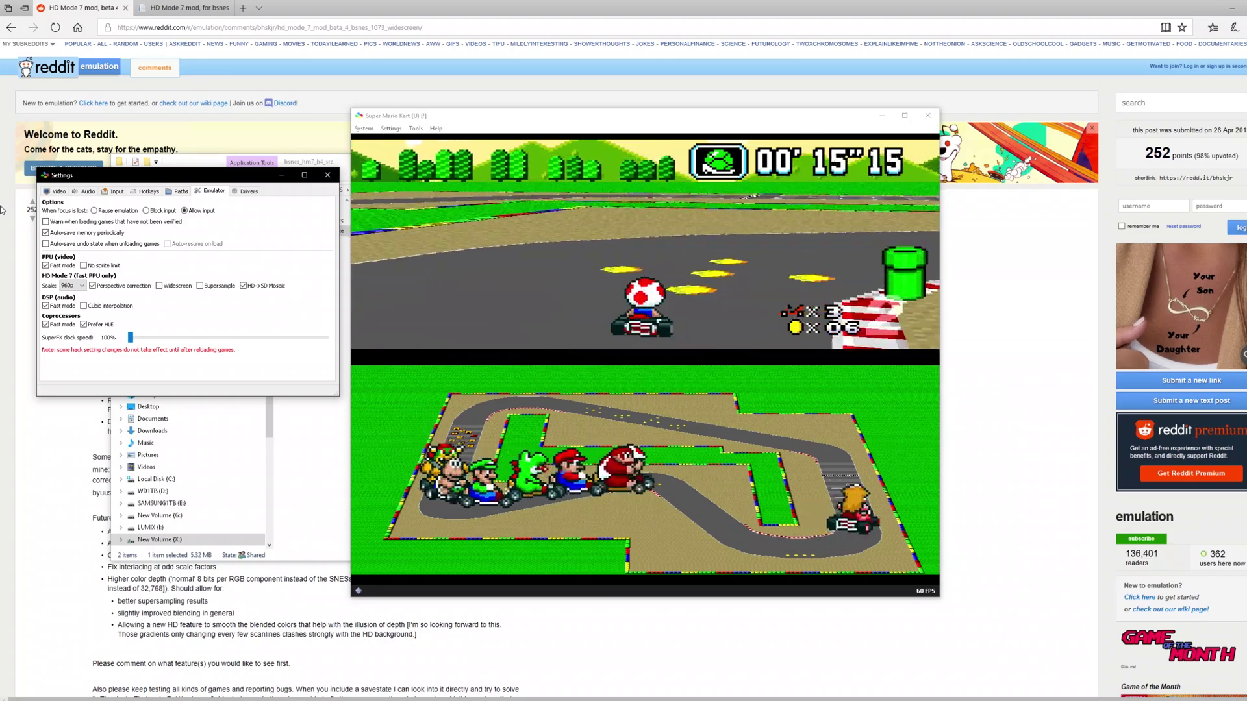
# Pause the race, set the HD Mode 7 scale back to 960p and resume racing
pyautogui.press('Return')
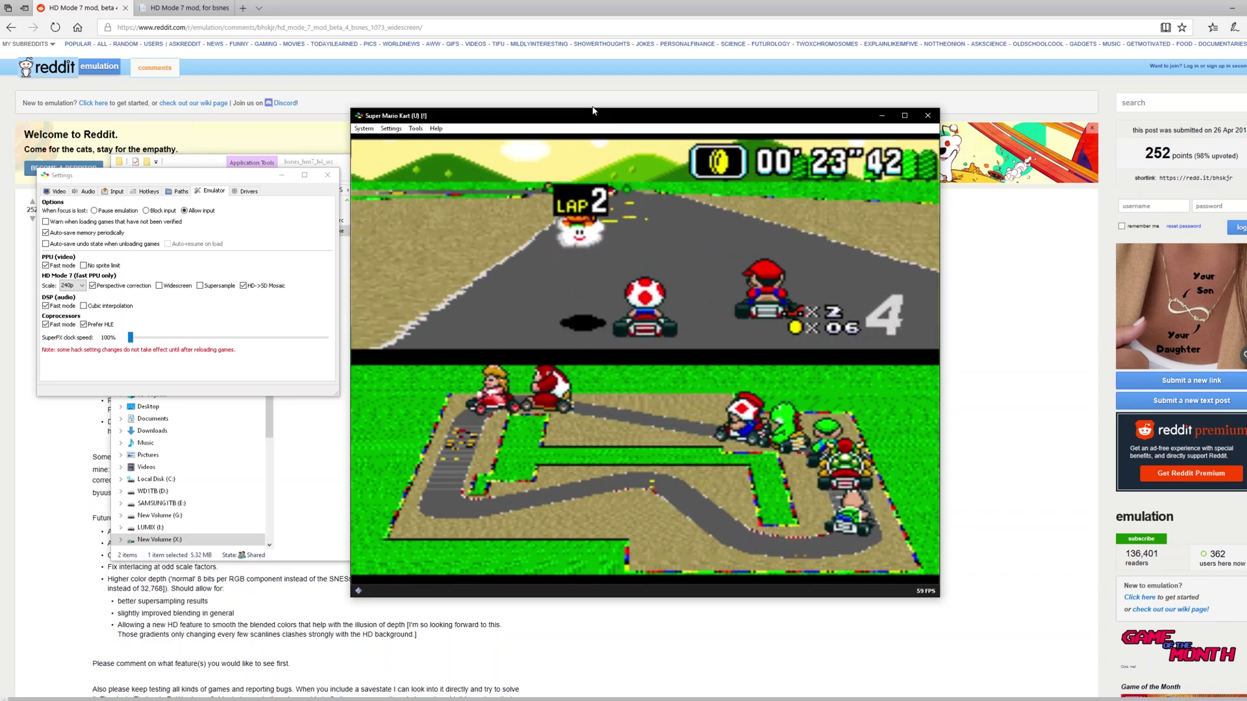
pyautogui.press('Return')
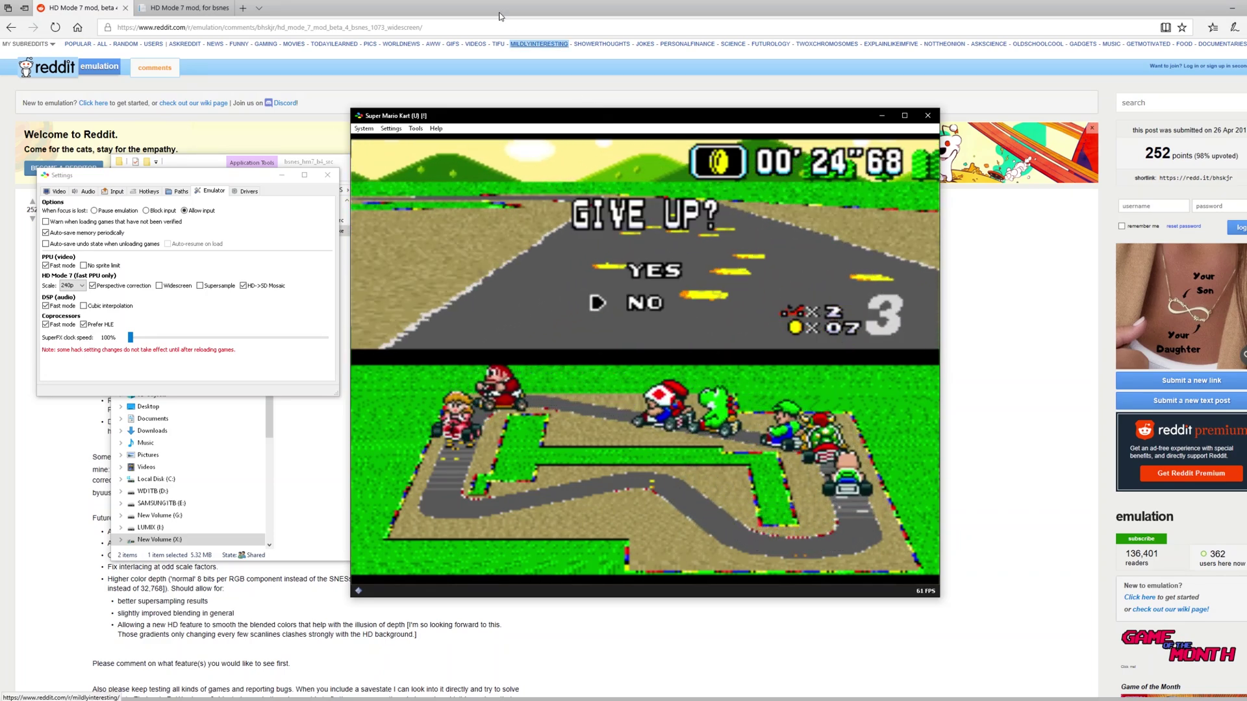
pyautogui.click(72, 285)
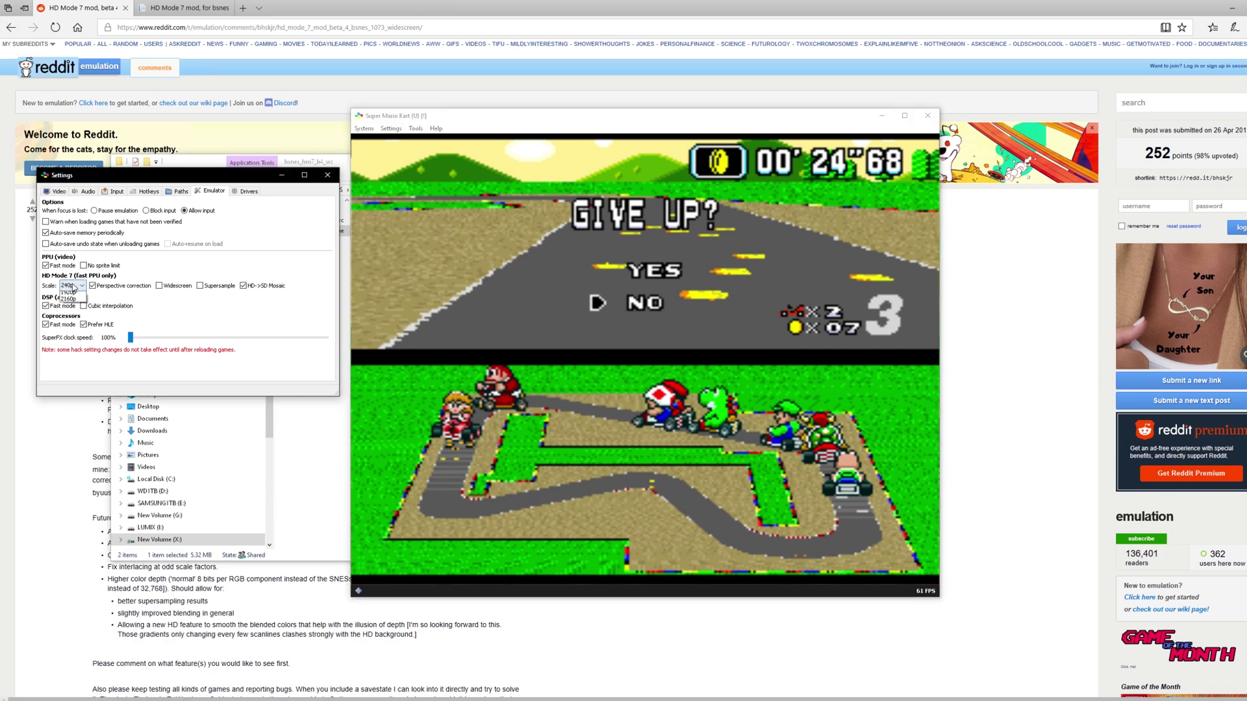
pyautogui.click(81, 315)
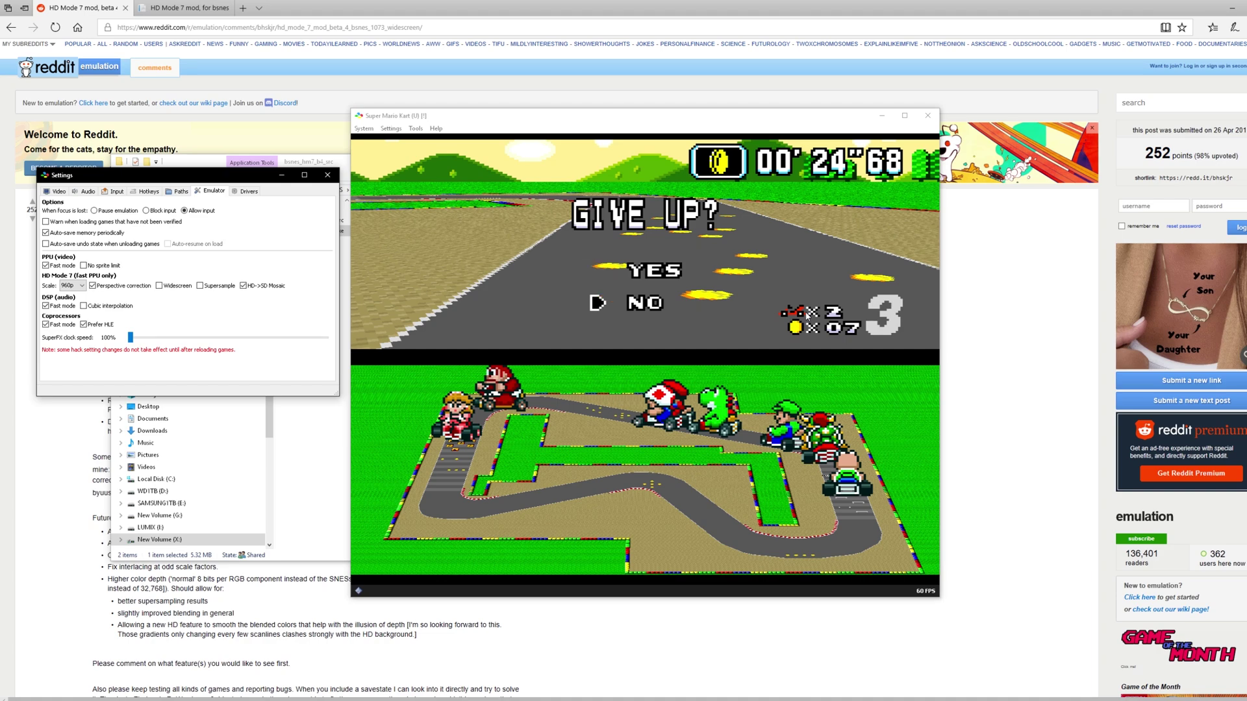
pyautogui.press('Return')
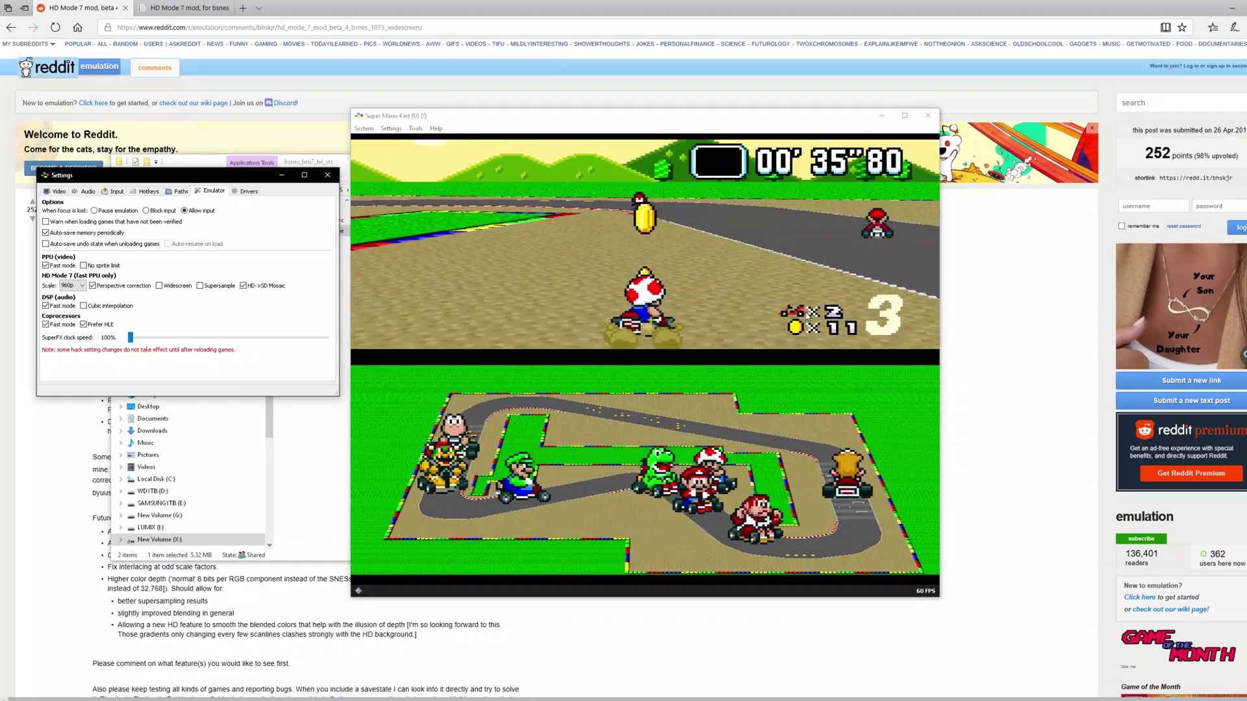
# Pause the Super Mario Kart race and load Super Mario World (U) from the recently played games
pyautogui.press('Return')
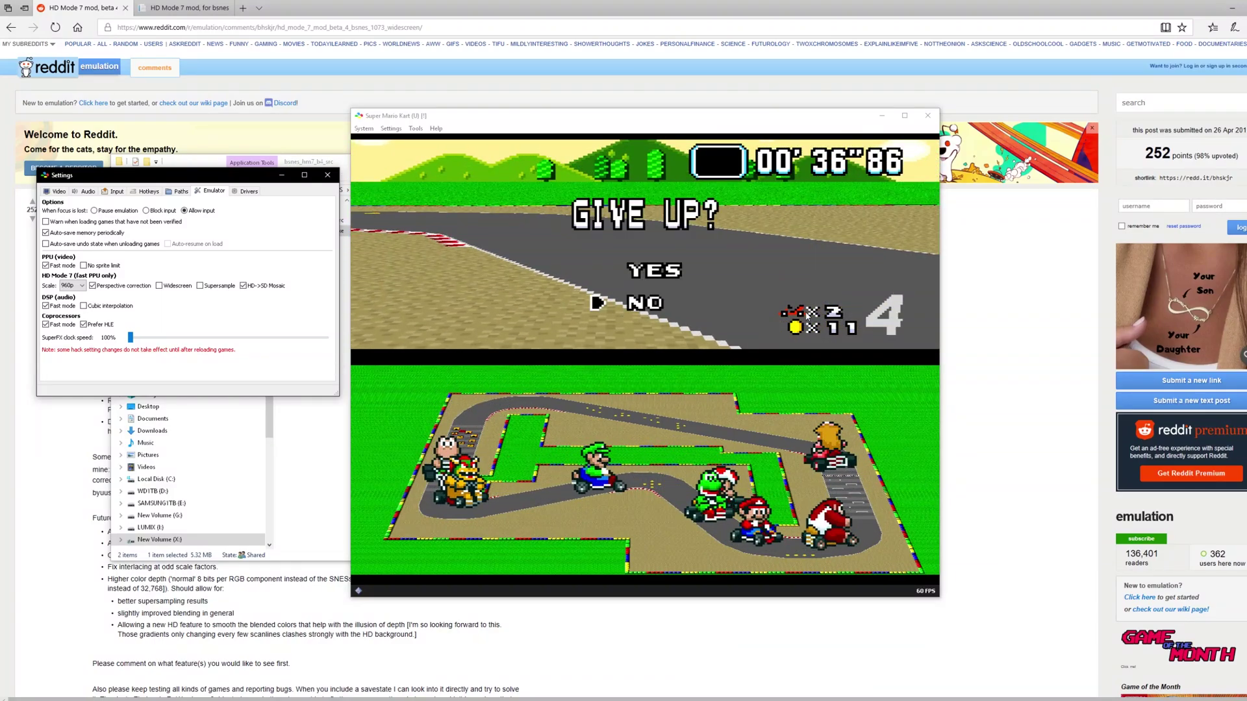
pyautogui.click(364, 129)
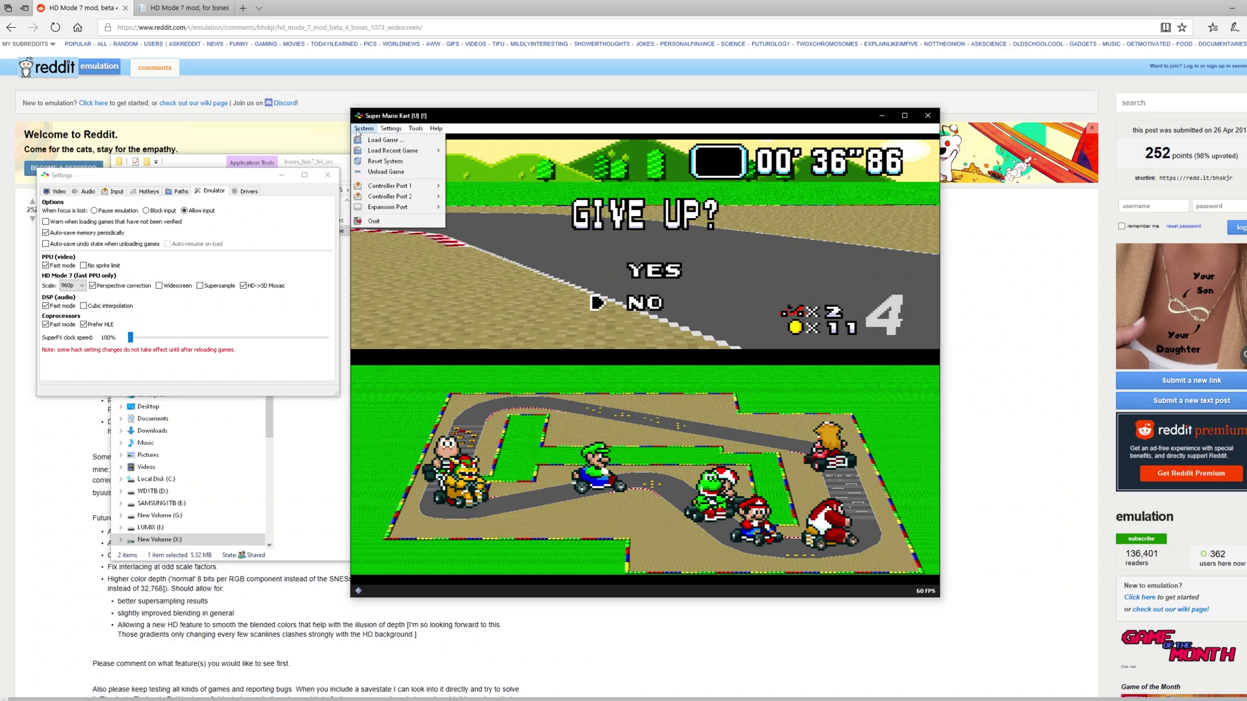
pyautogui.moveTo(410, 154)
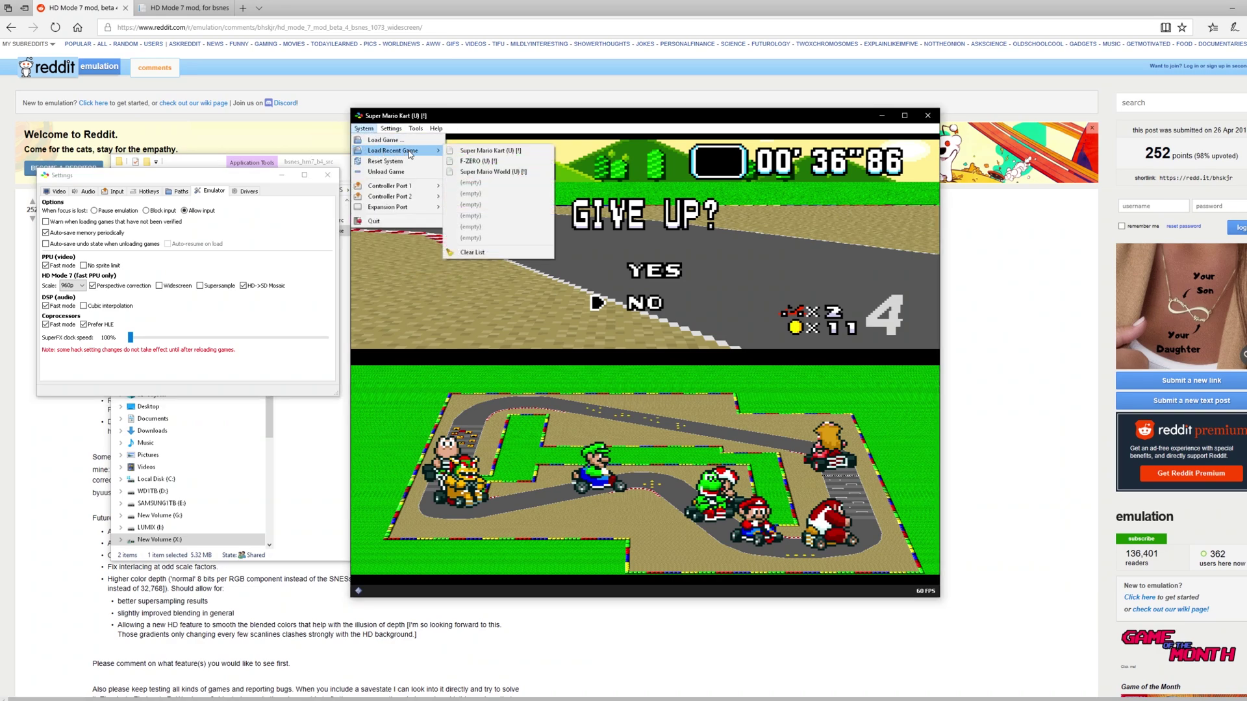
pyautogui.click(493, 173)
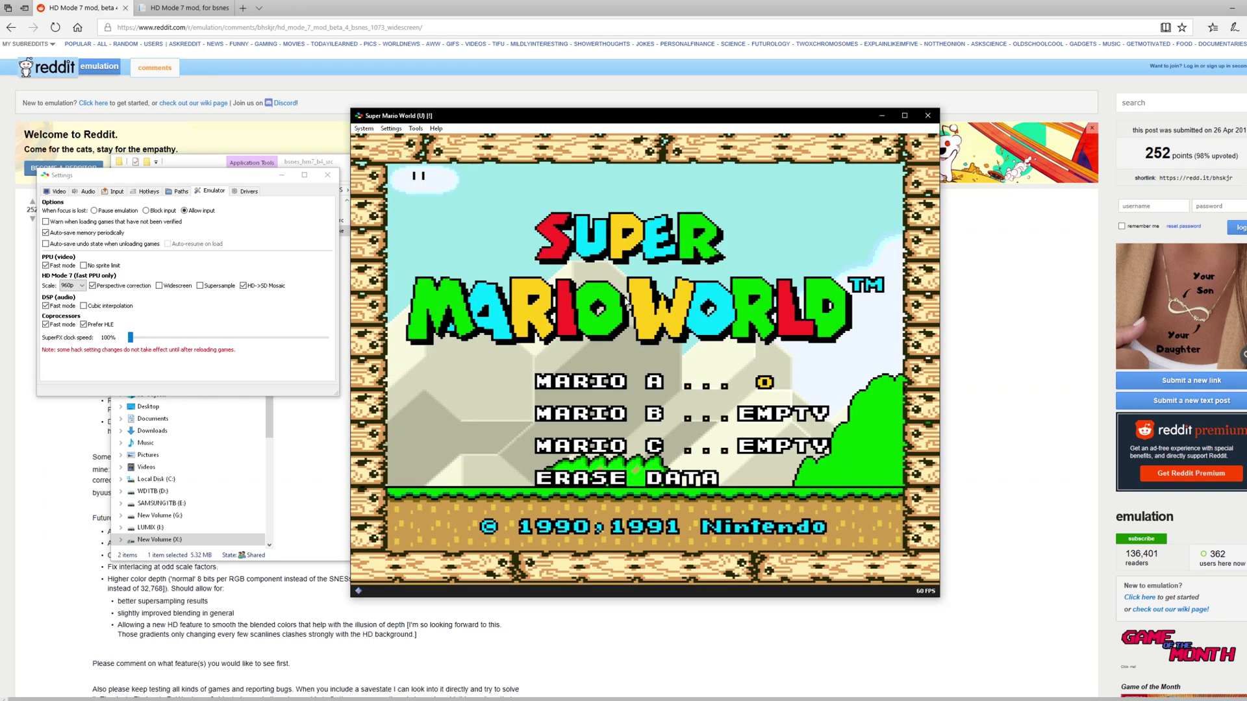
# Open the Mario A save file, move Mario from Yoshi's House to Yoshi's Island 2 and enter the level
pyautogui.press('Return')
pyautogui.press('Return')
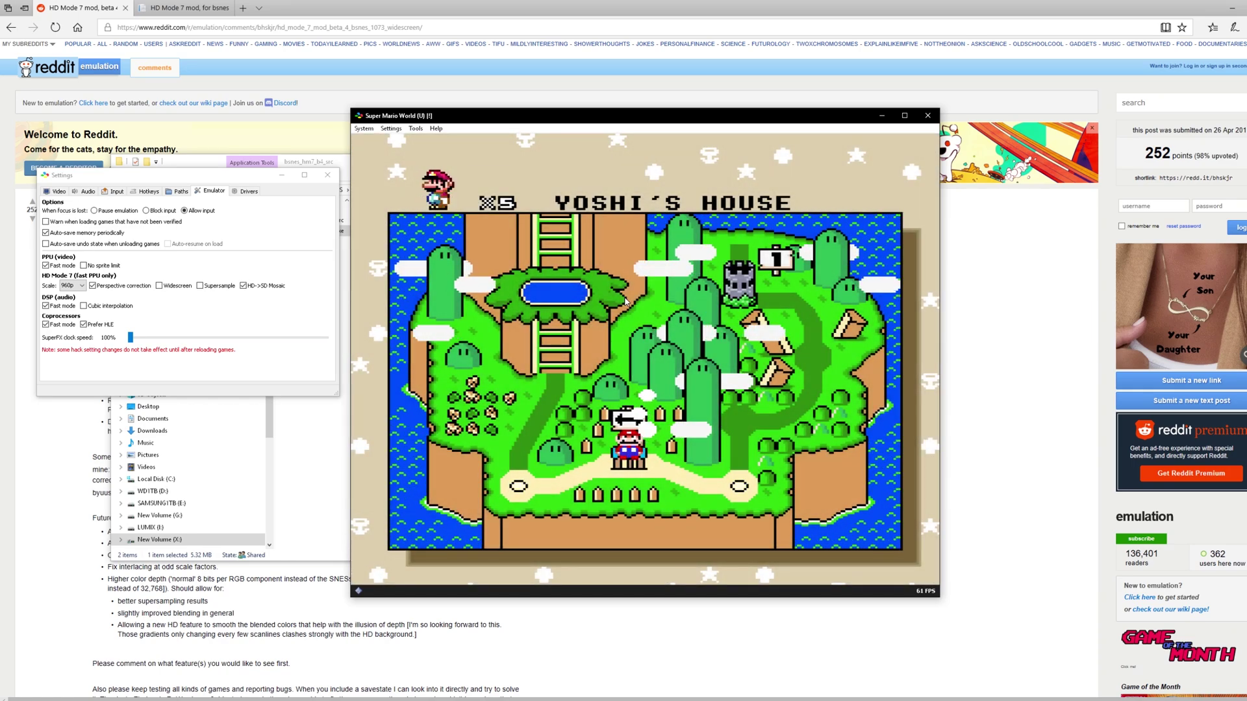
pyautogui.press('Right')
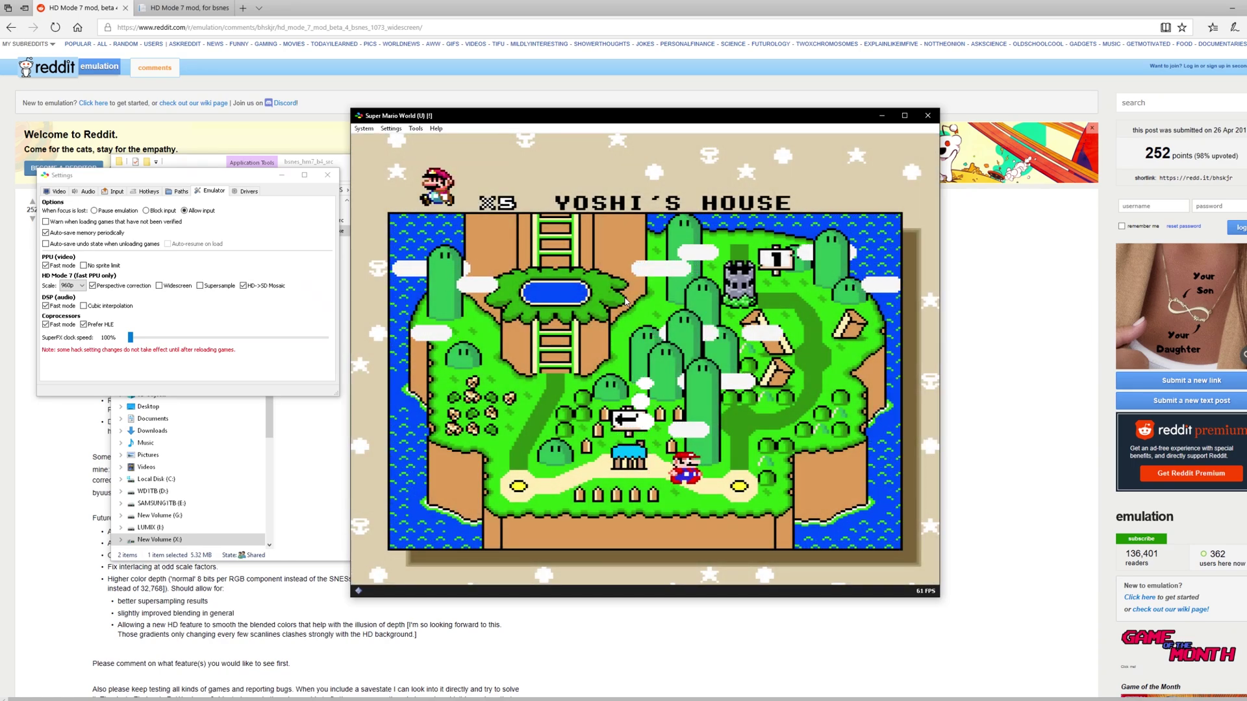
pyautogui.press('x')
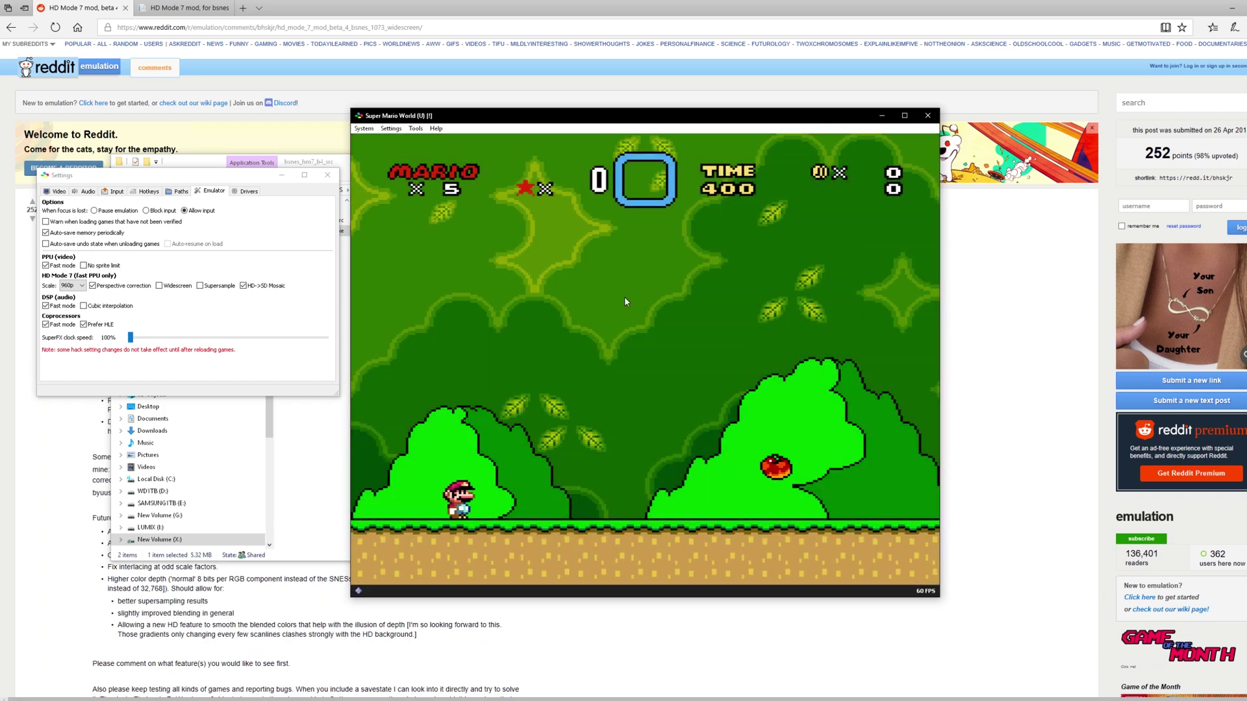
# Play the opening of Yoshi's Island 2, taking the red shell up the ledge toward the row of Koopas
pyautogui.press('Right')
pyautogui.press('x')
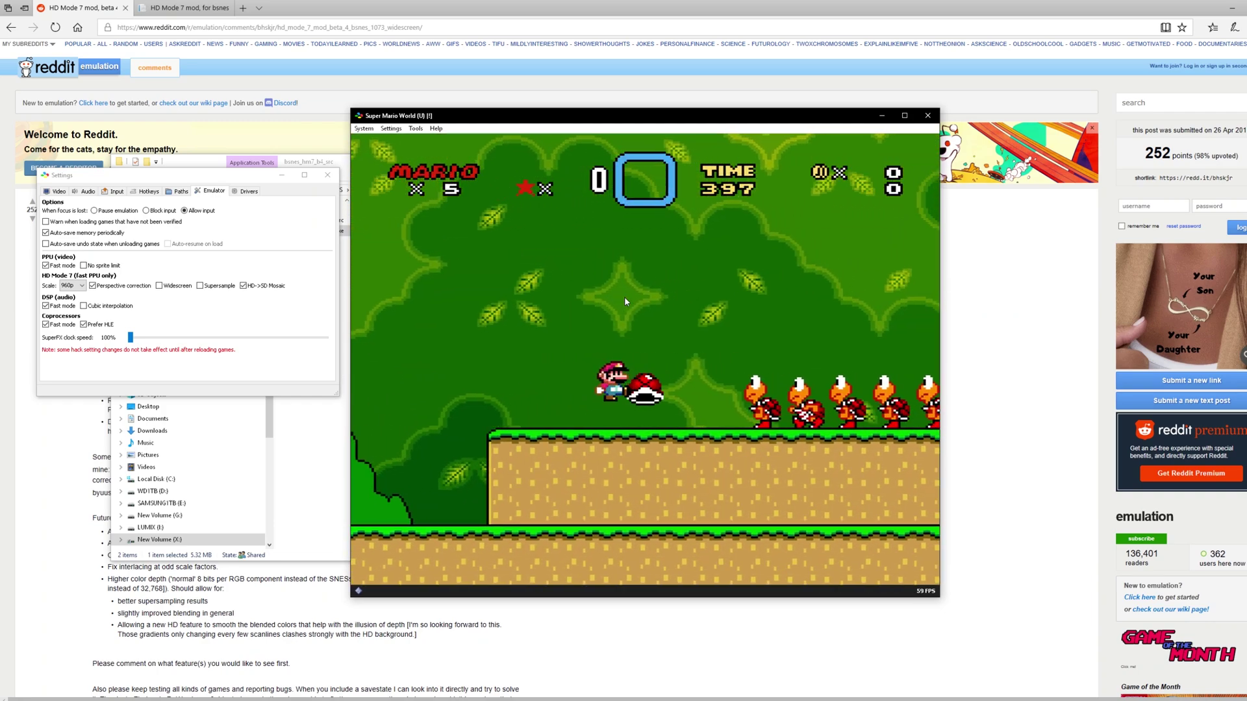
pyautogui.press('Right')
pyautogui.press('x')
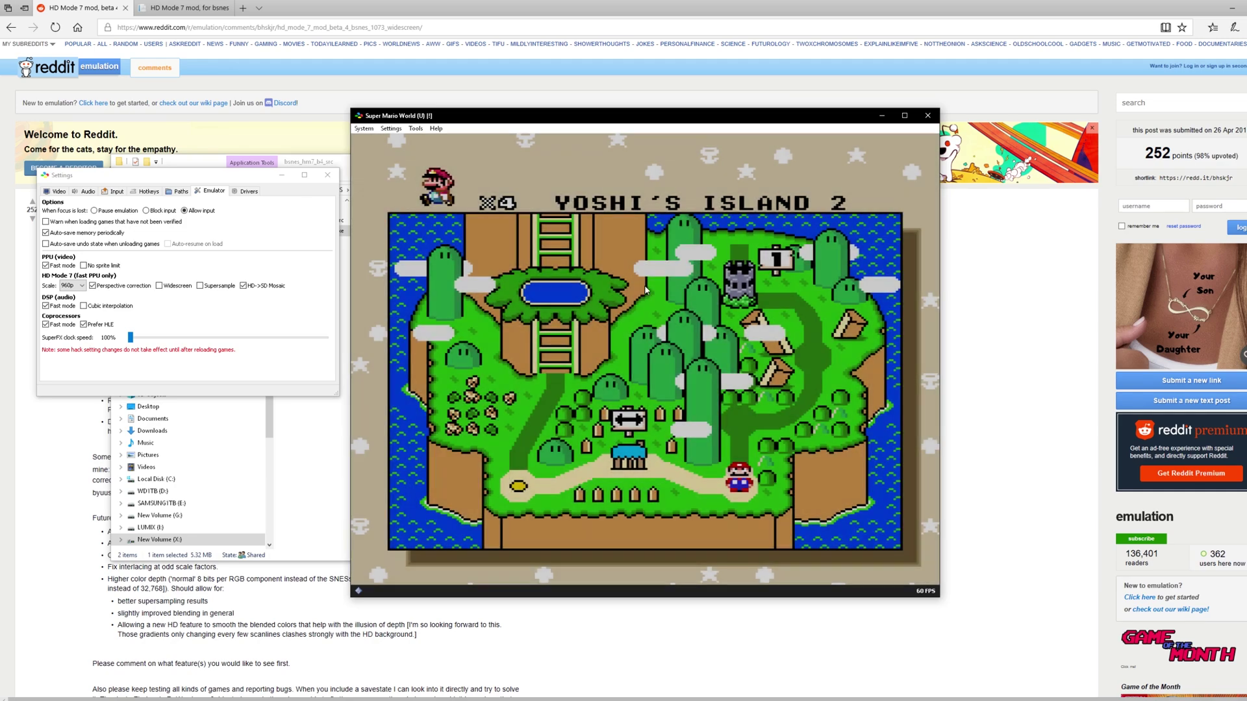
# Set the HD Mode 7 scale to 240p and enter Yoshi's Island 2 again for comparison
pyautogui.click(65, 285)
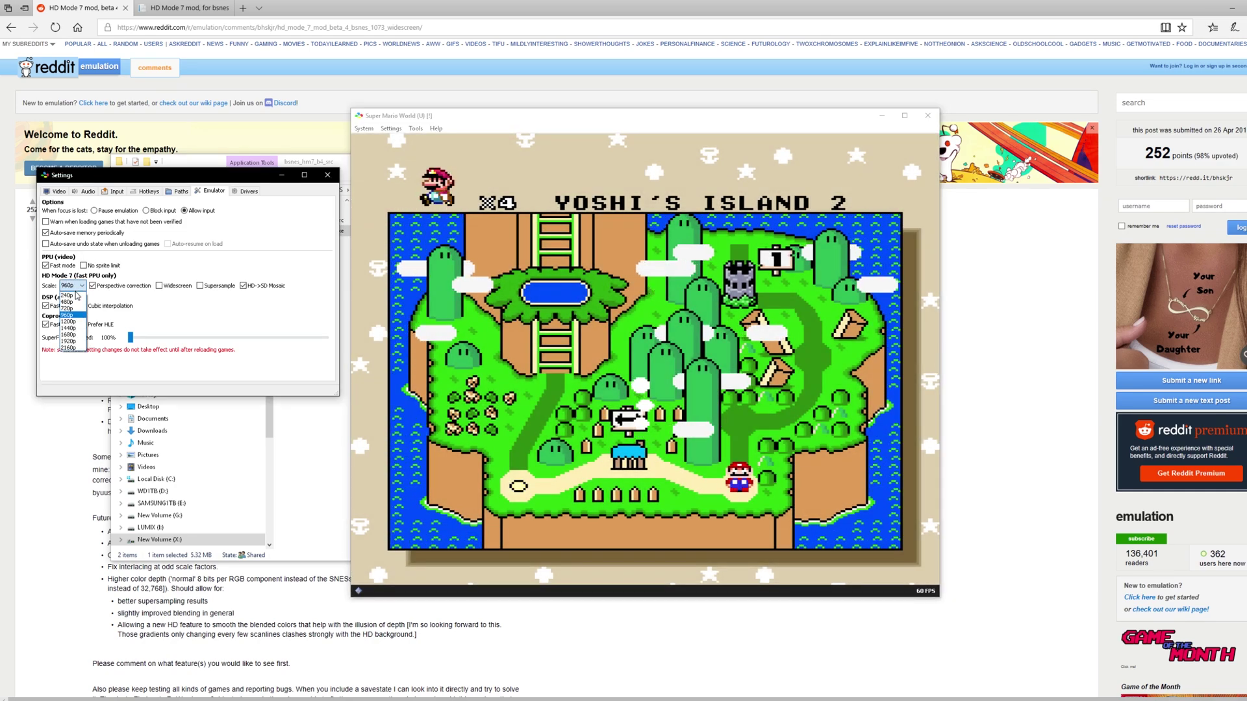
pyautogui.click(83, 293)
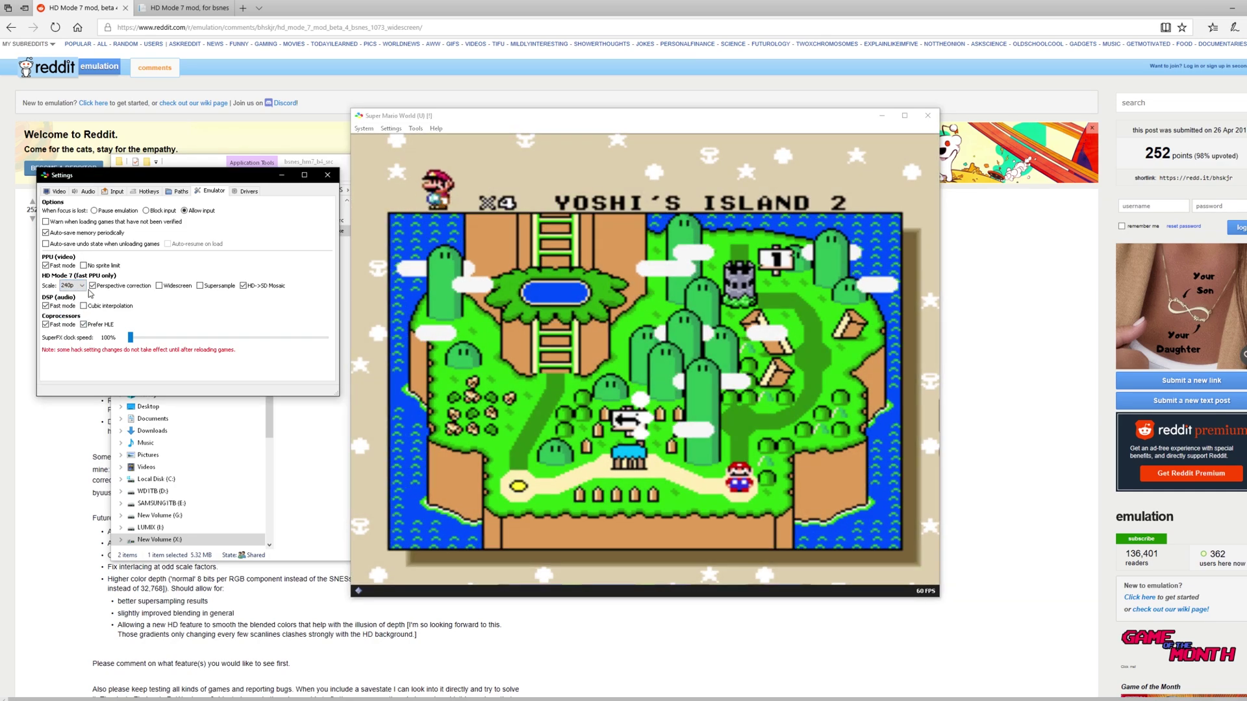
pyautogui.click(833, 296)
pyautogui.press('x')
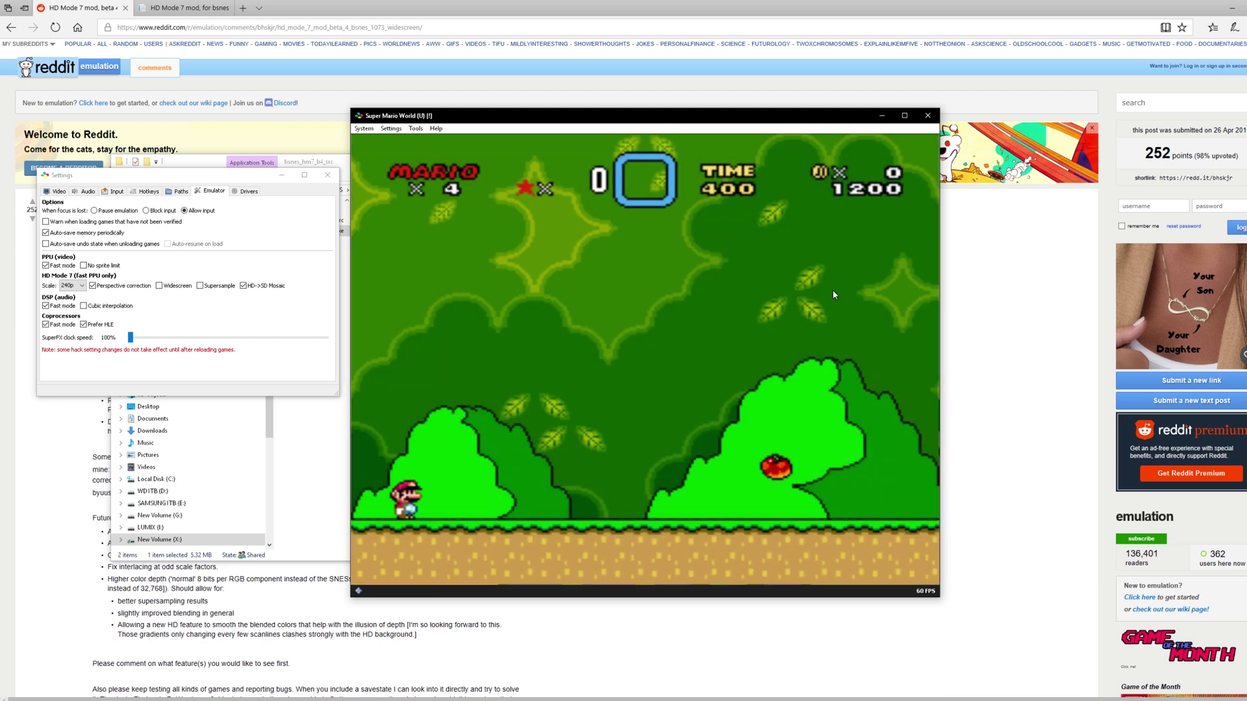
# Run Mario through the level past the raised ledges to the second pair of question blocks, hitting a question block on the way
pyautogui.press('Right')
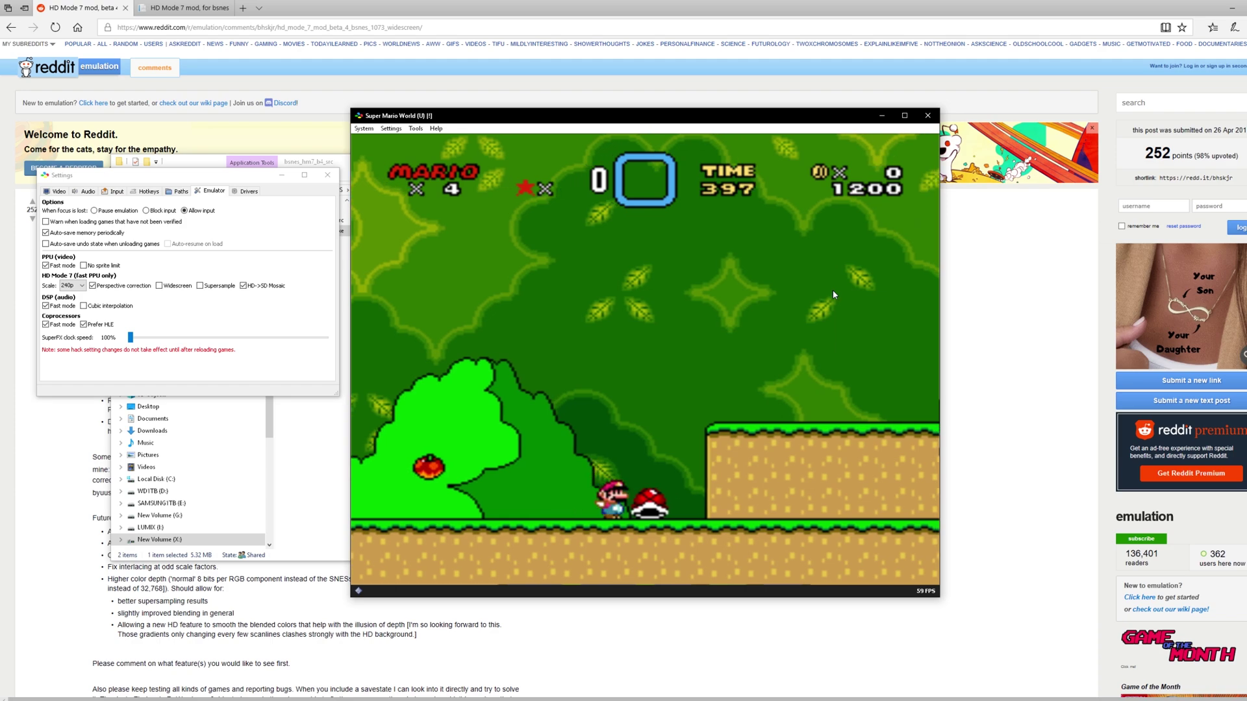
pyautogui.press('Right')
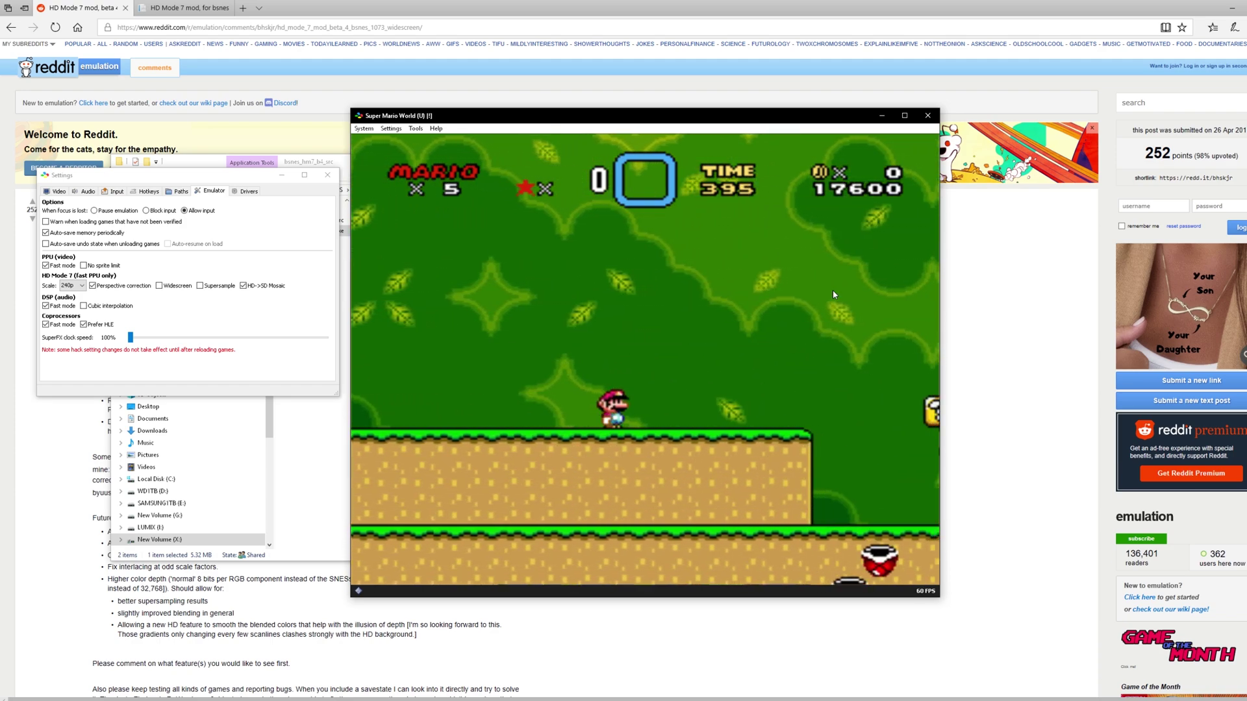
pyautogui.press('Right')
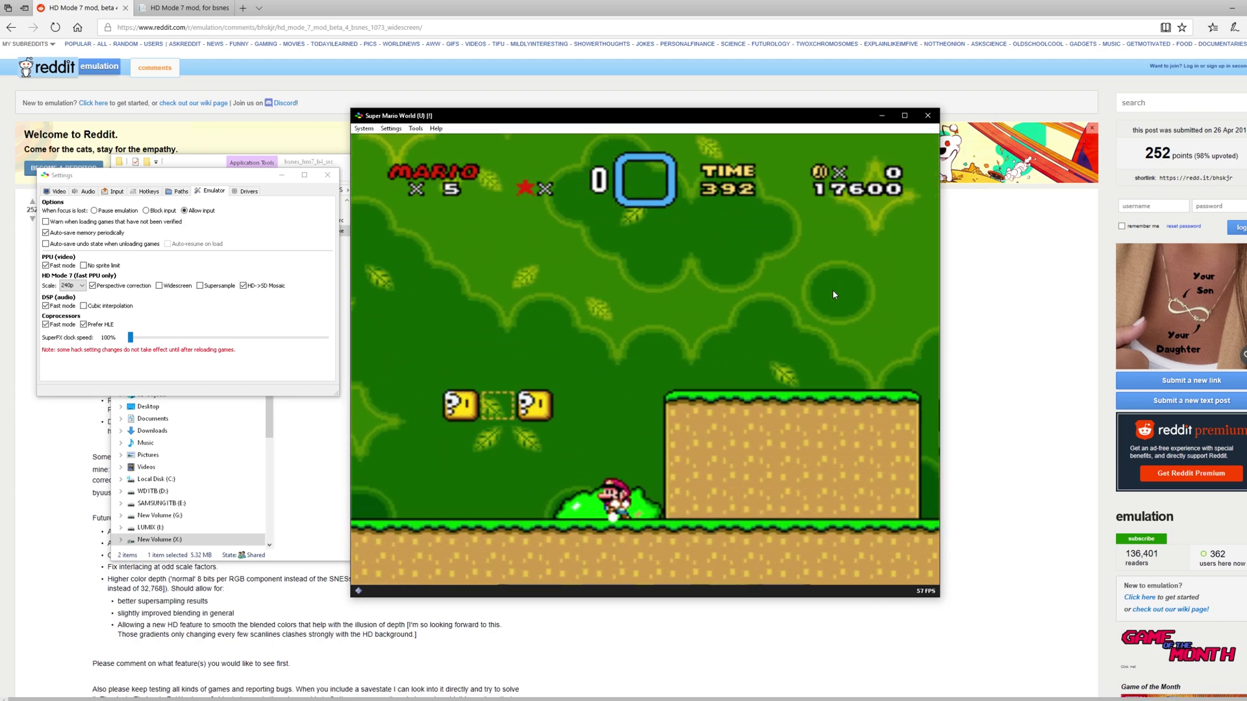
pyautogui.press('z')
pyautogui.press('Right')
pyautogui.press('z')
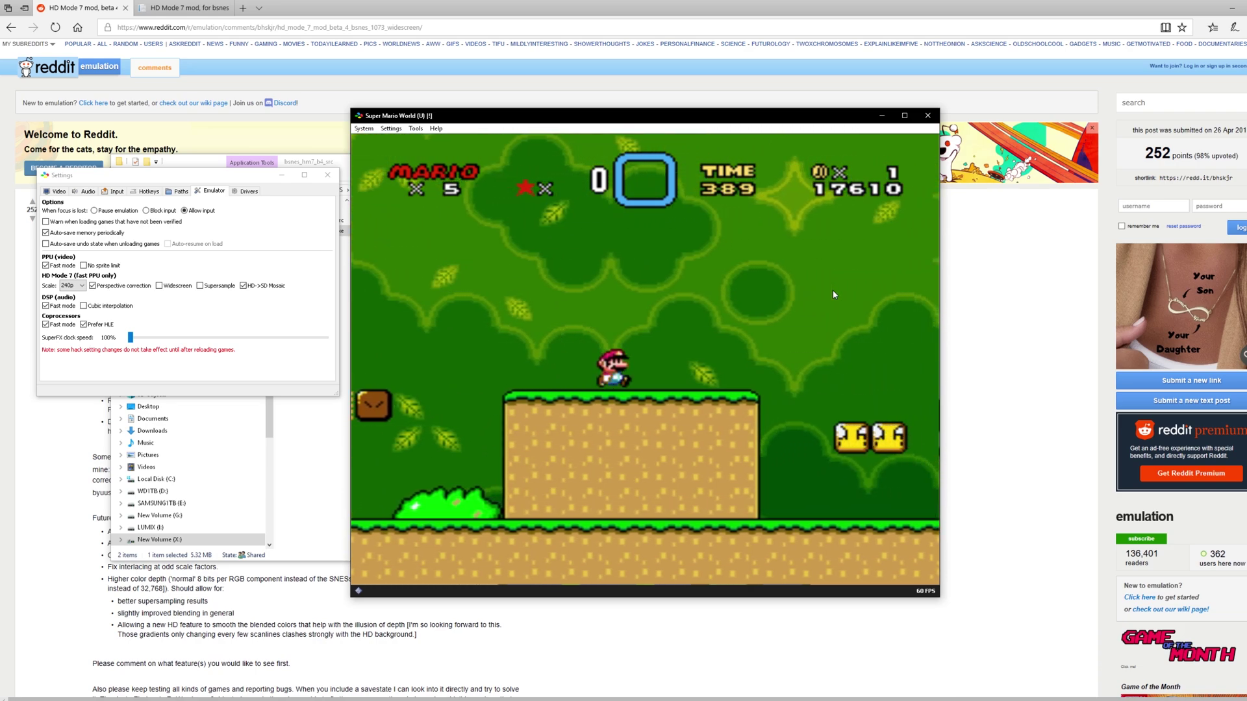
pyautogui.press('Right')
pyautogui.press('z')
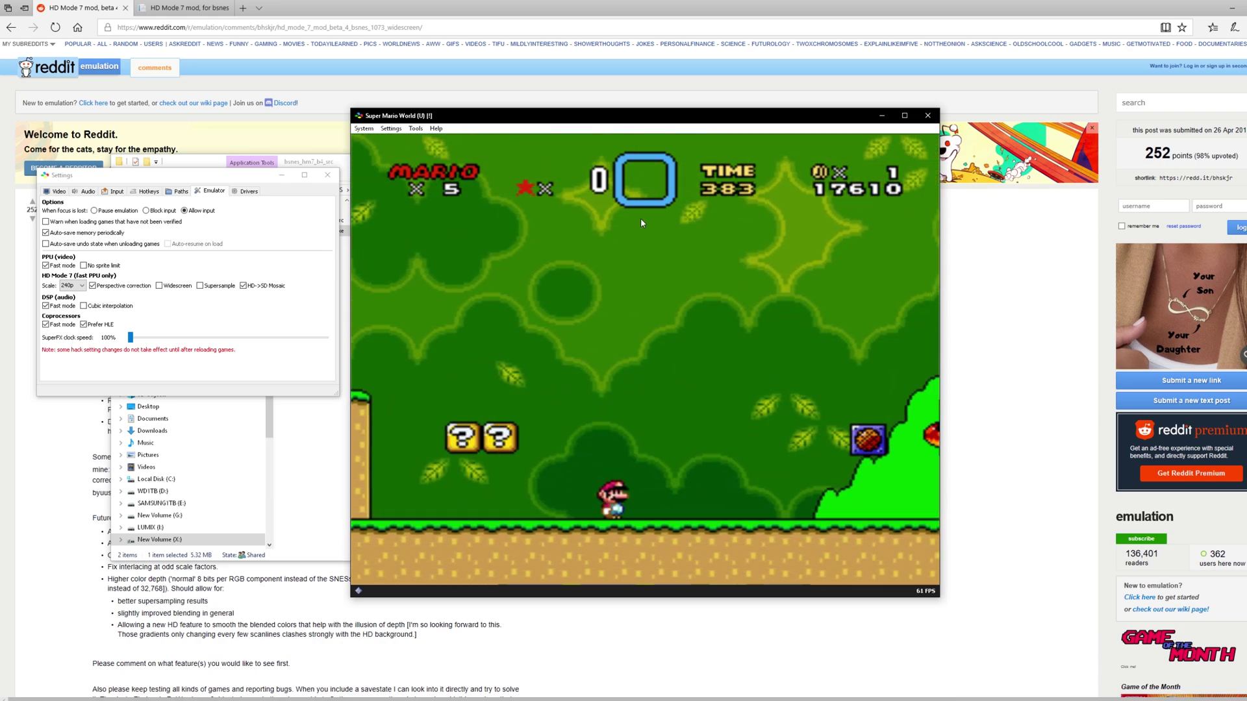
# Quit the emulator
pyautogui.click(371, 129)
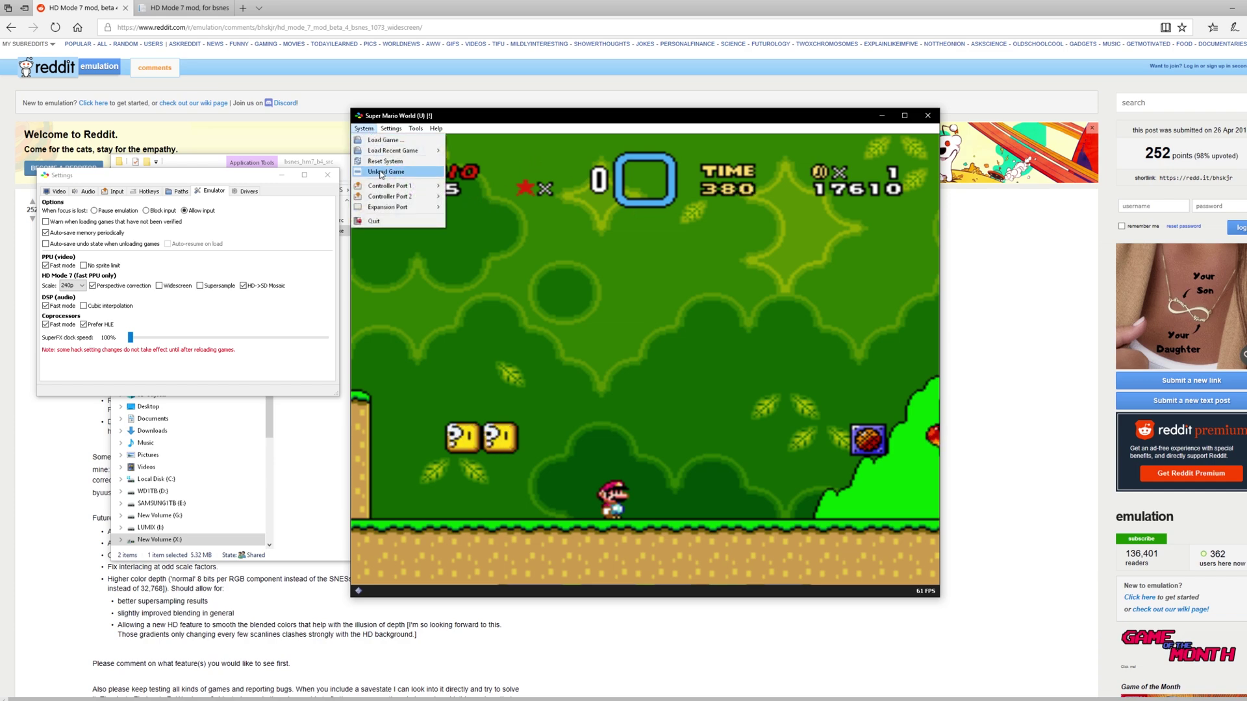
pyautogui.click(374, 220)
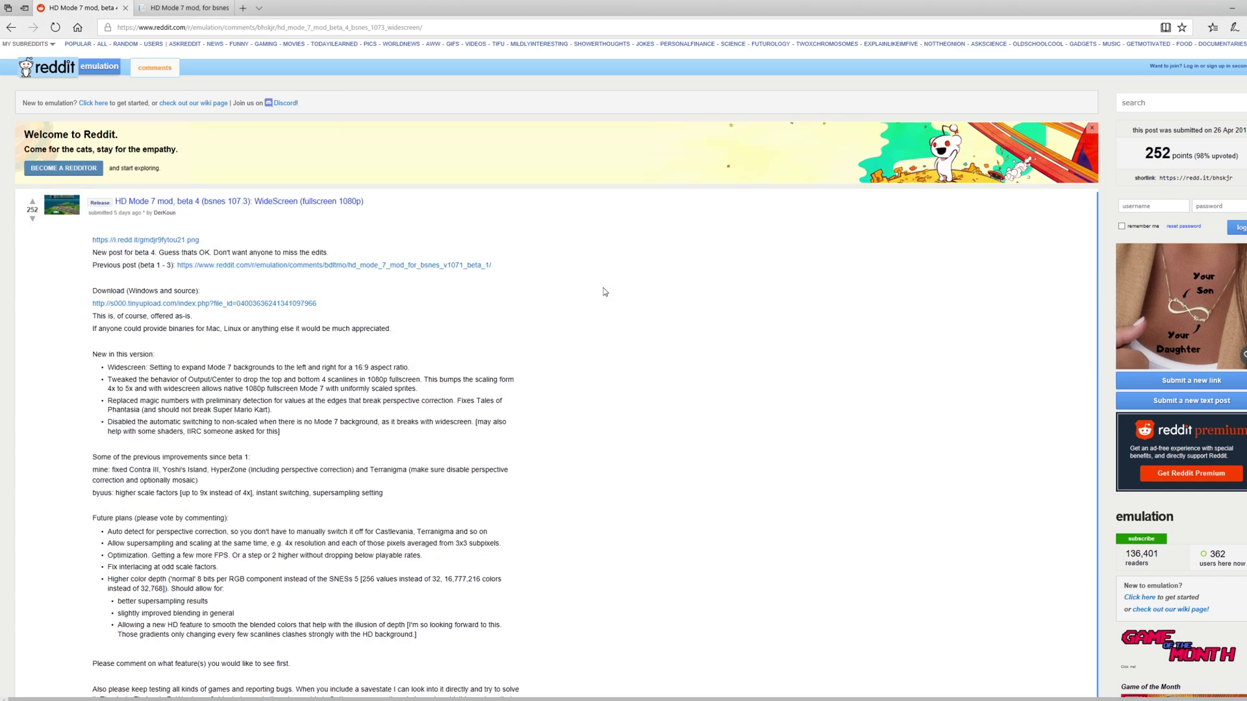